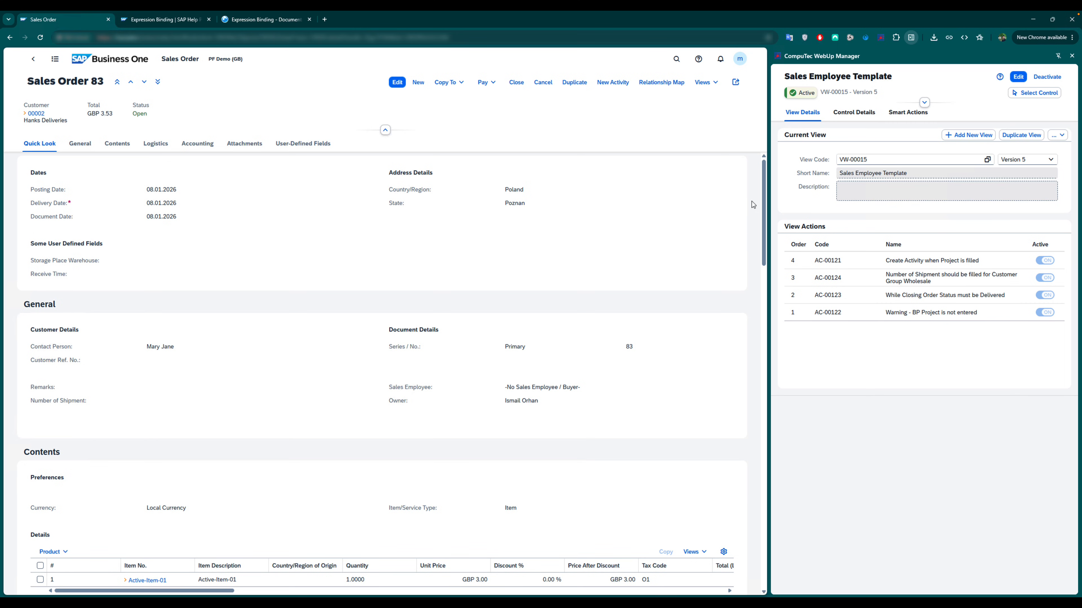
Step: Consult the Expression Binding pages in the SAP Help Portal and the UI5 Demo Kit, and return to the sales order
click(169, 24)
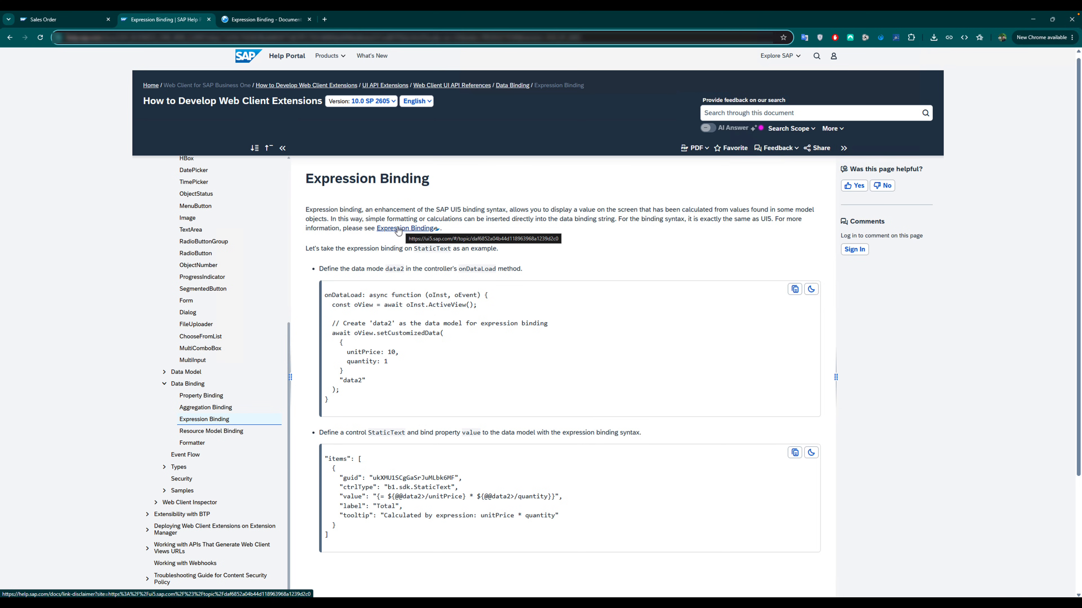
click(275, 22)
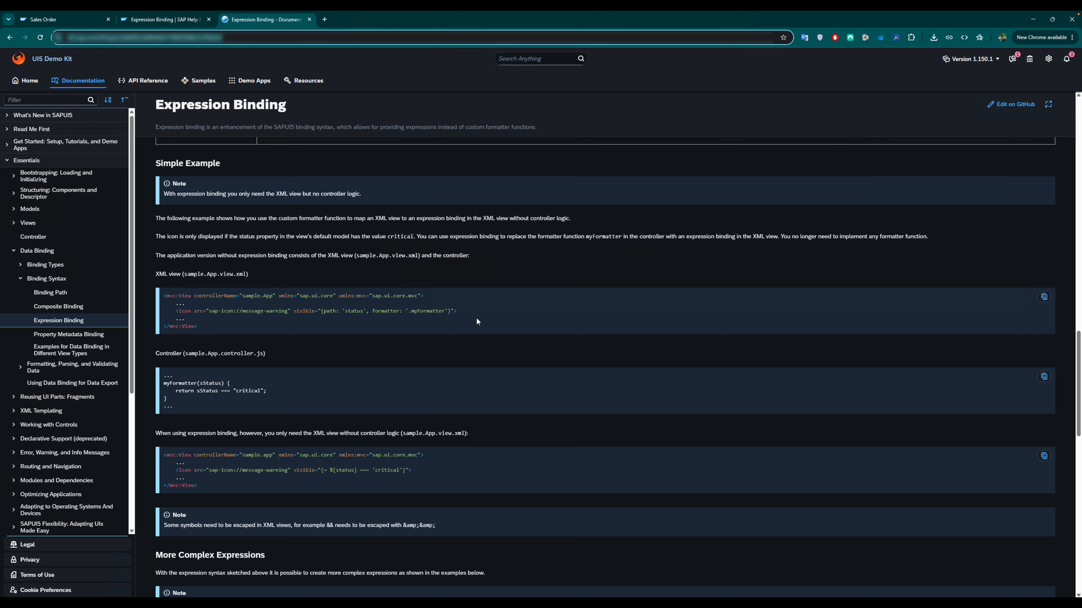
click(70, 23)
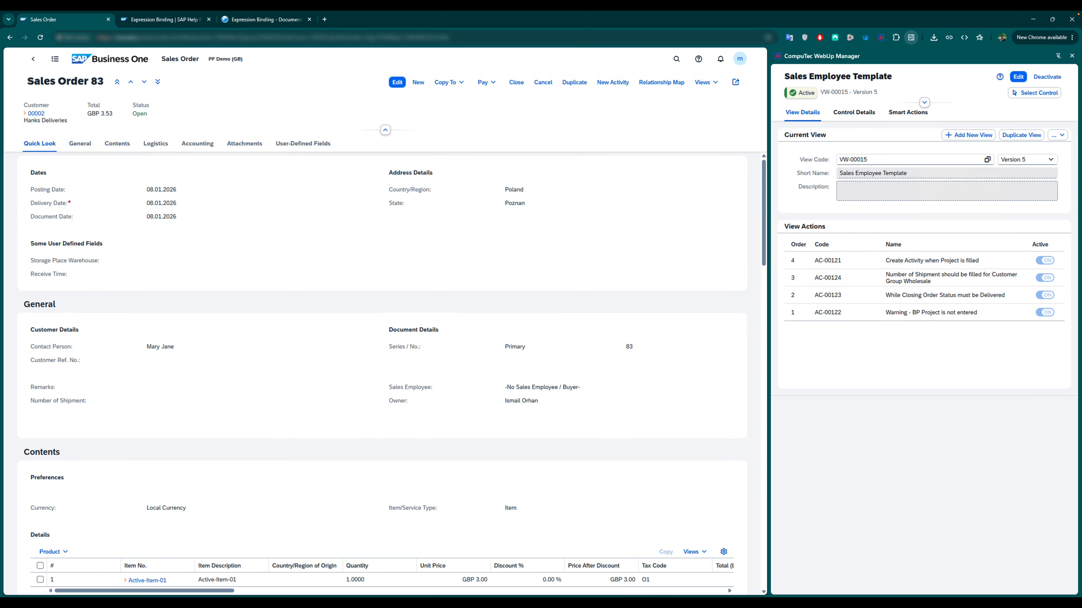
Step: Load the draft Version 6 of the Sales Employee Template view
click(847, 117)
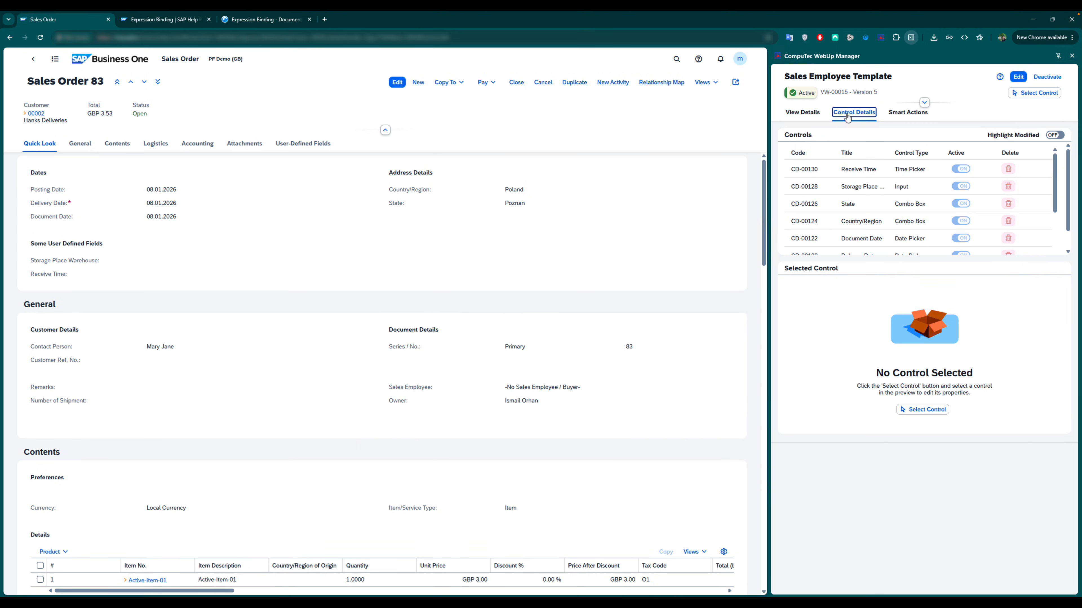
click(817, 113)
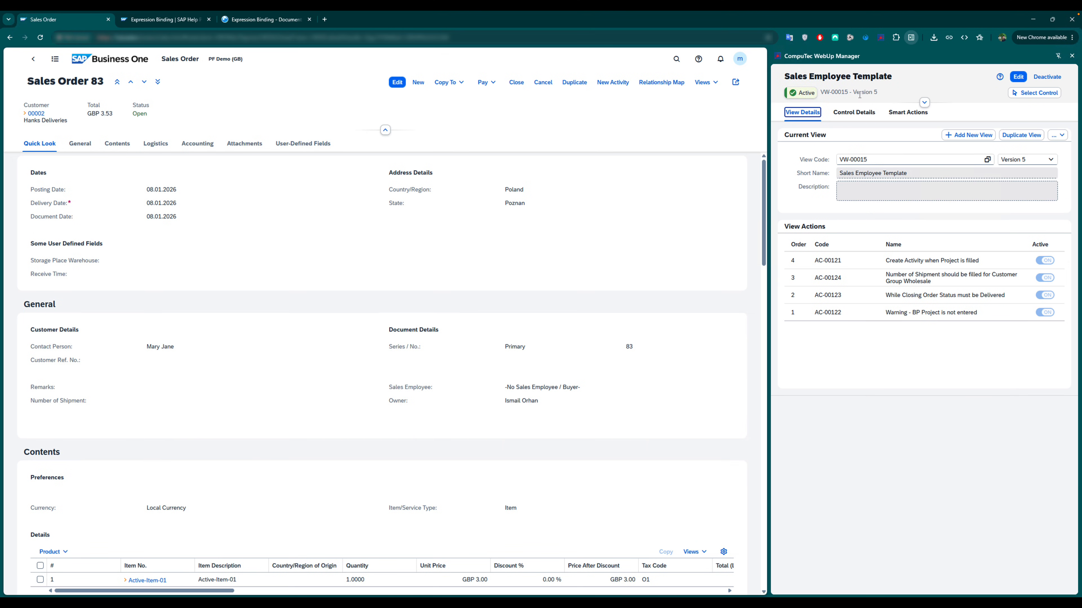
click(1050, 159)
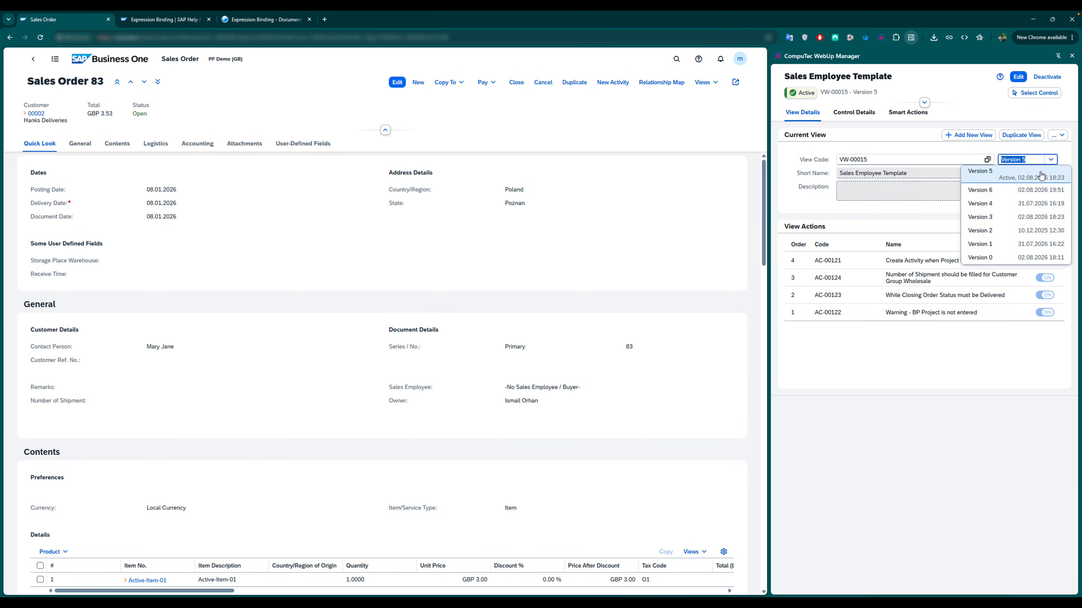
click(1041, 190)
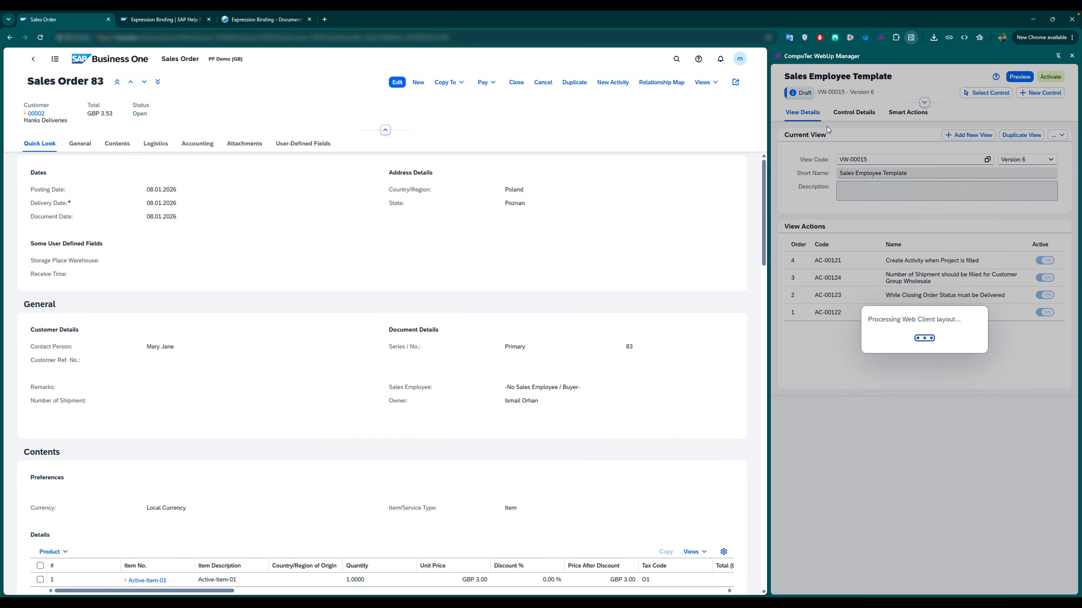
Step: Open the details of the Number of Shipment control in the draft, also picking its field on the sales order form
click(852, 113)
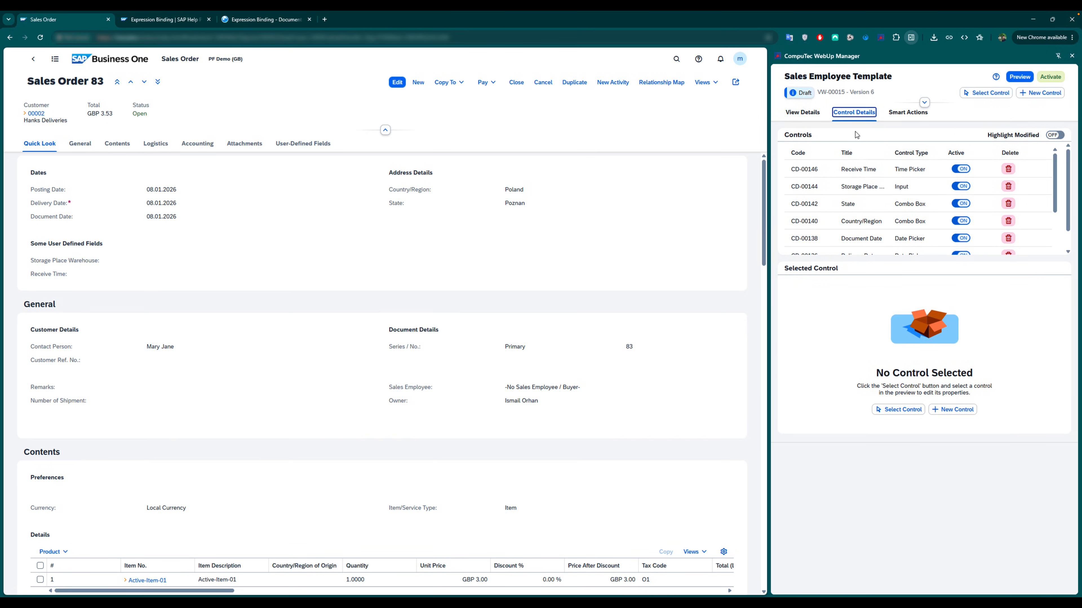
scroll(938, 229, down, 1)
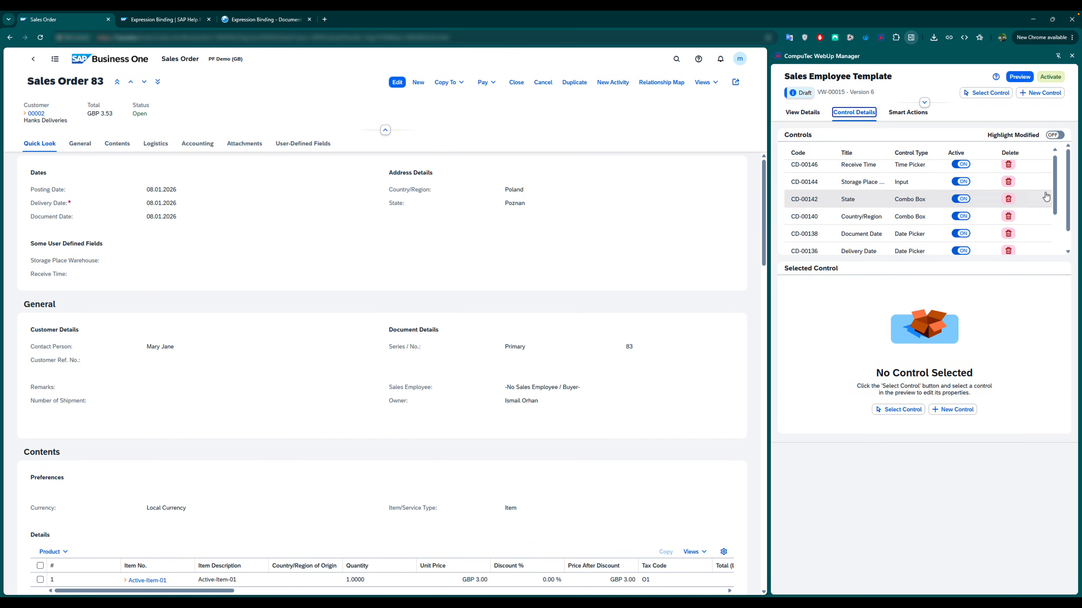
drag(1054, 191, 1028, 230)
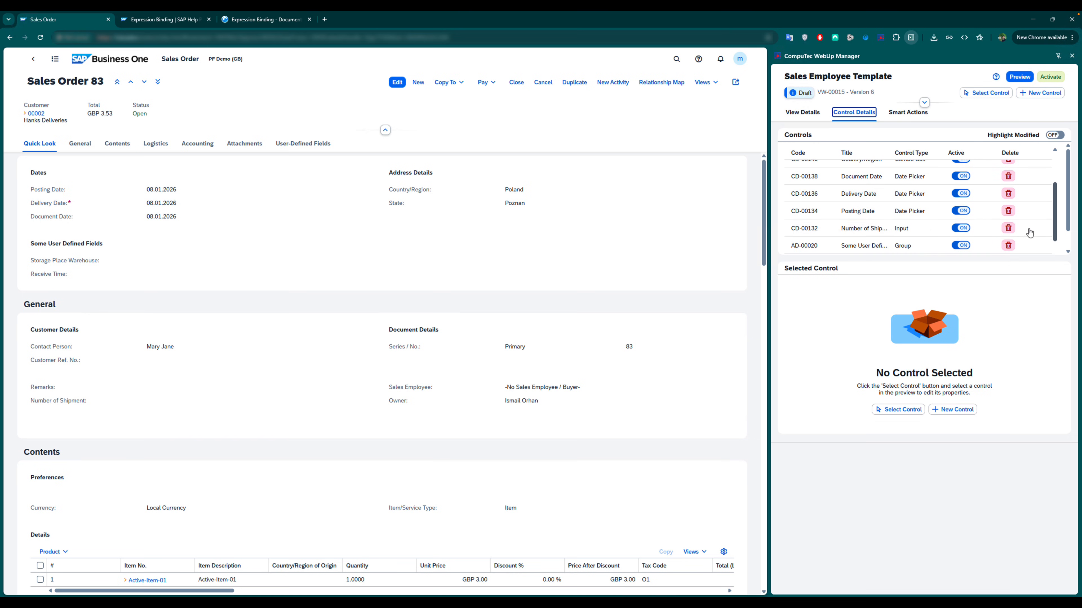
click(867, 230)
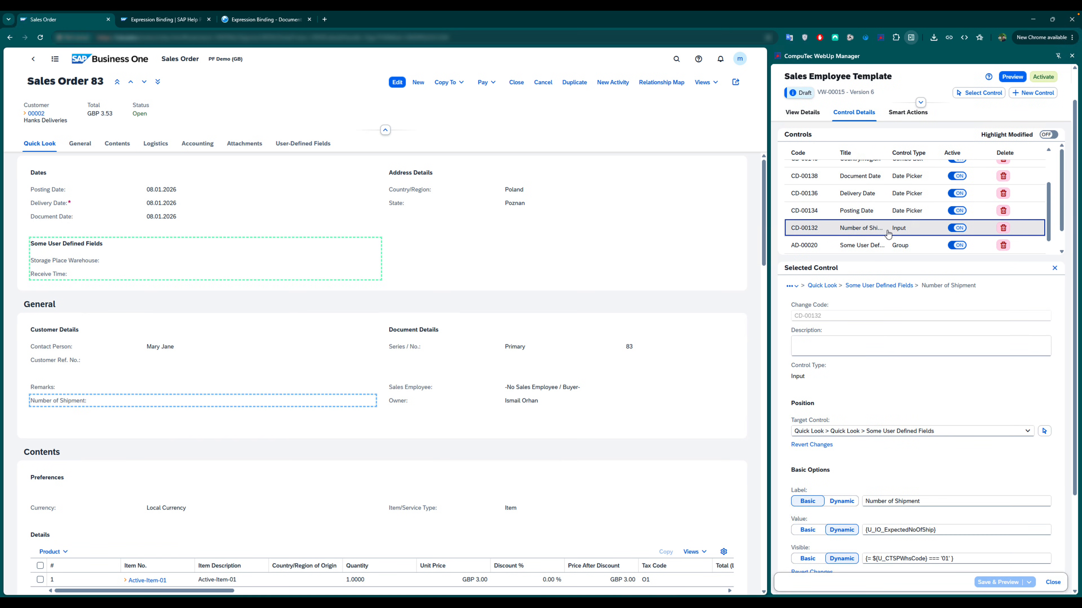
click(979, 94)
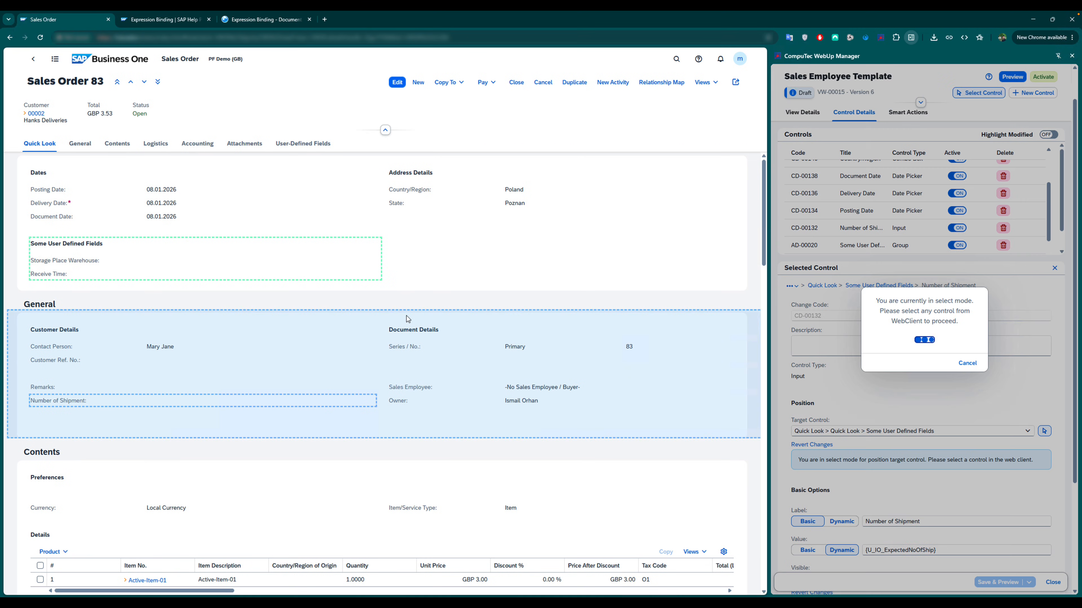
click(92, 401)
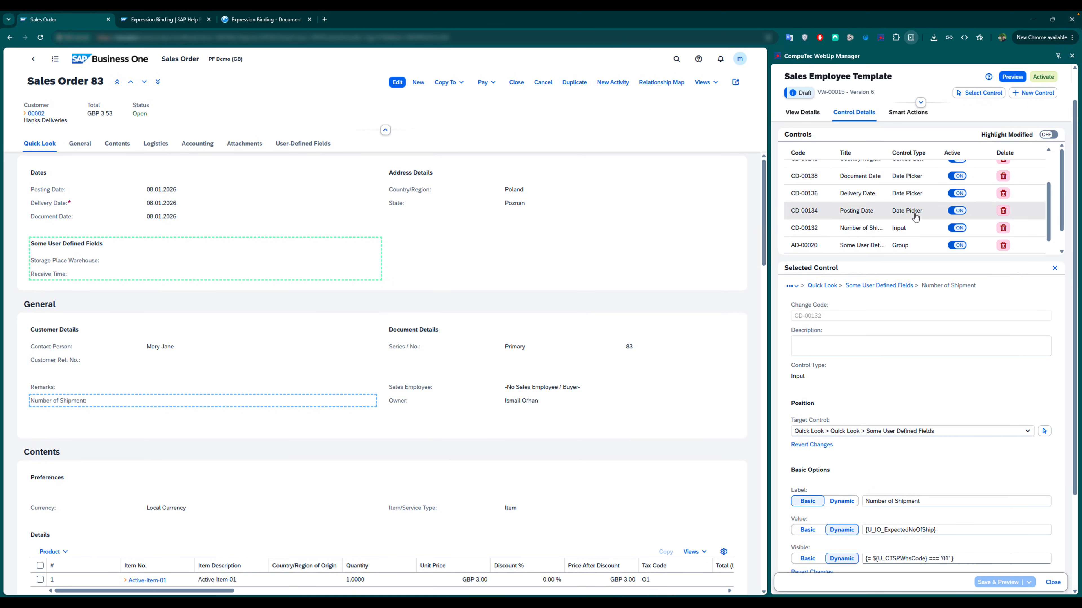
click(859, 231)
Step: Examine the Number of Shipment control's position, Value and Visible expressions, and expand its additional options to read the Editable and Mandatory expressions
scroll(846, 459, down, 1)
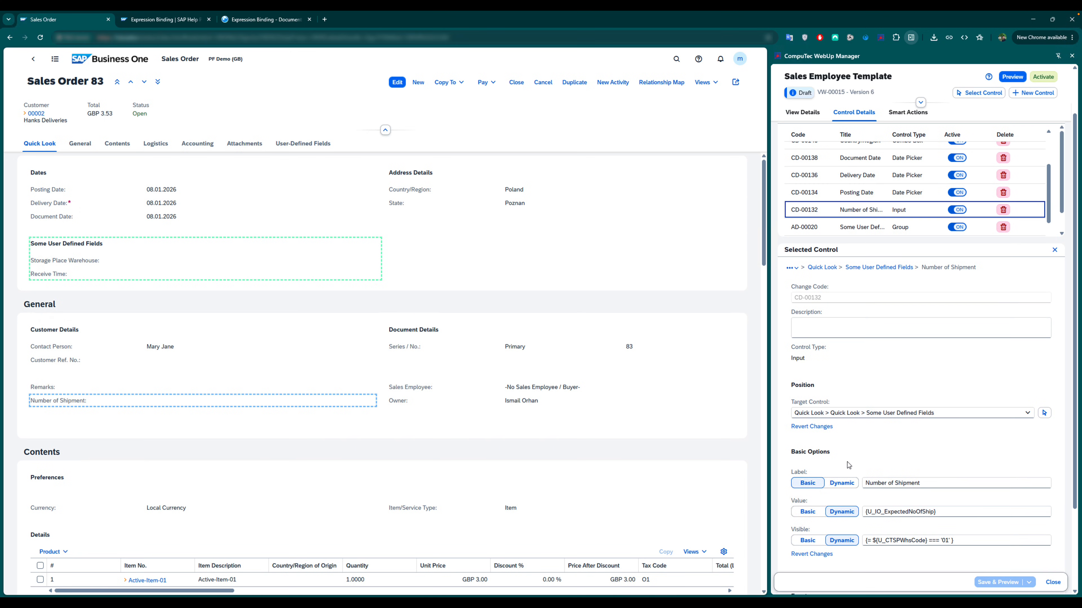
scroll(847, 462, down, 1)
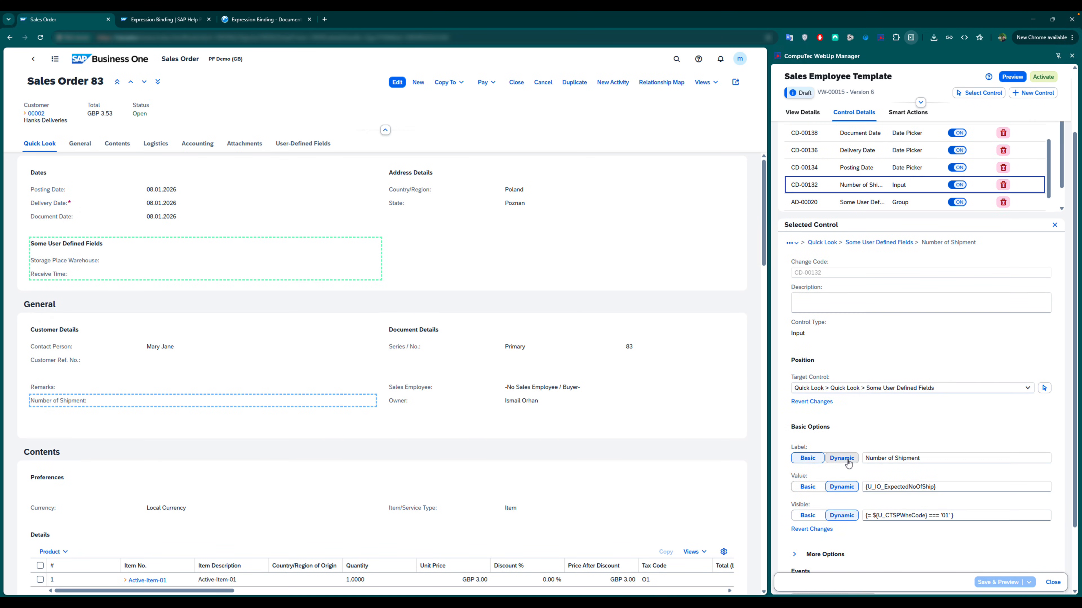
scroll(848, 462, down, 1)
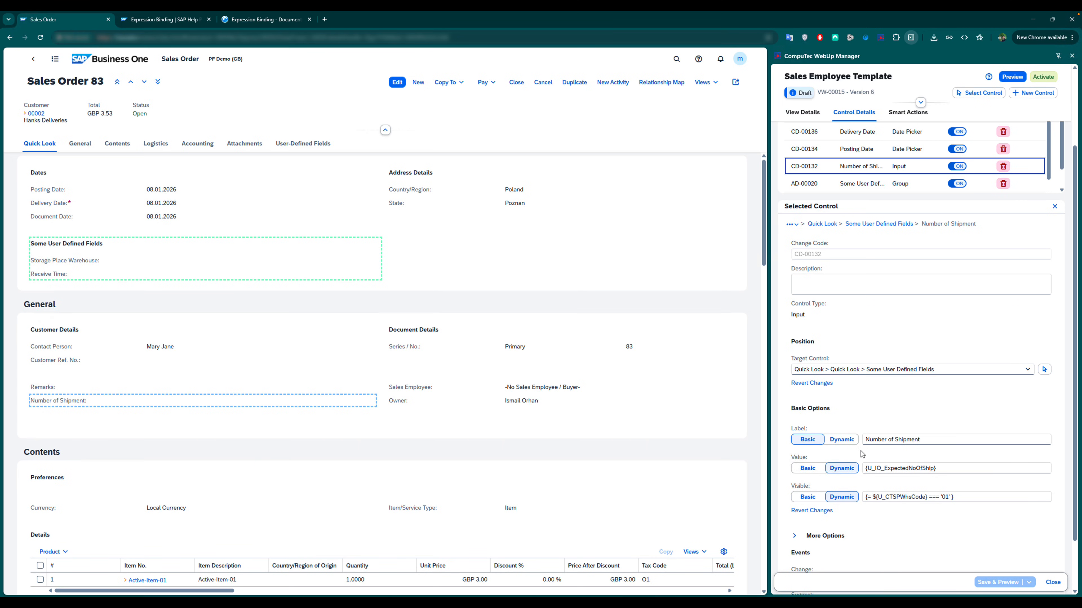
scroll(873, 458, down, 1)
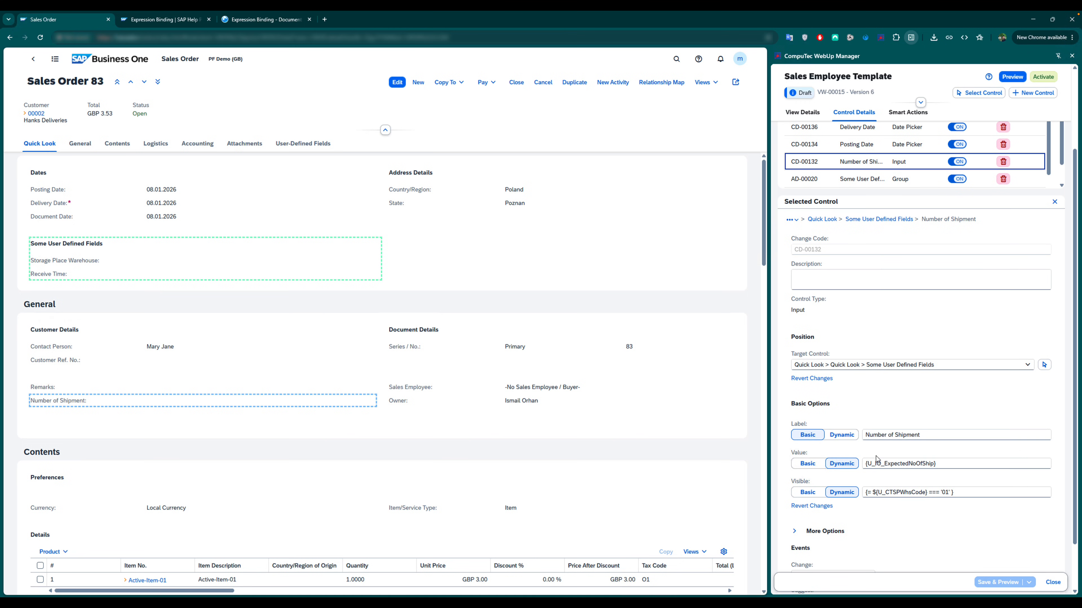
scroll(876, 460, down, 1)
click(795, 513)
scroll(842, 514, down, 2)
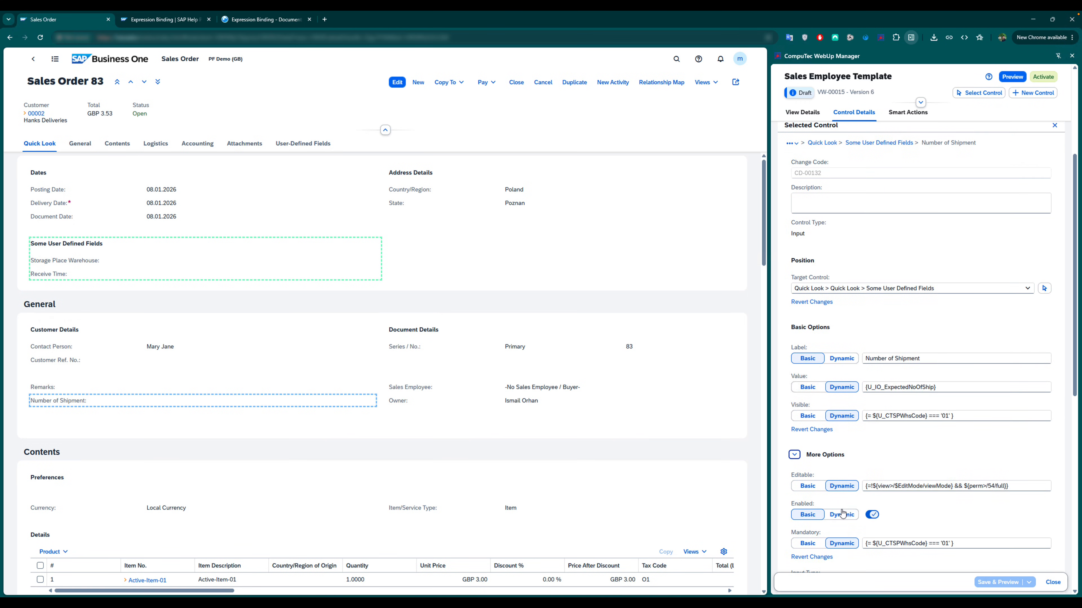
scroll(842, 514, down, 2)
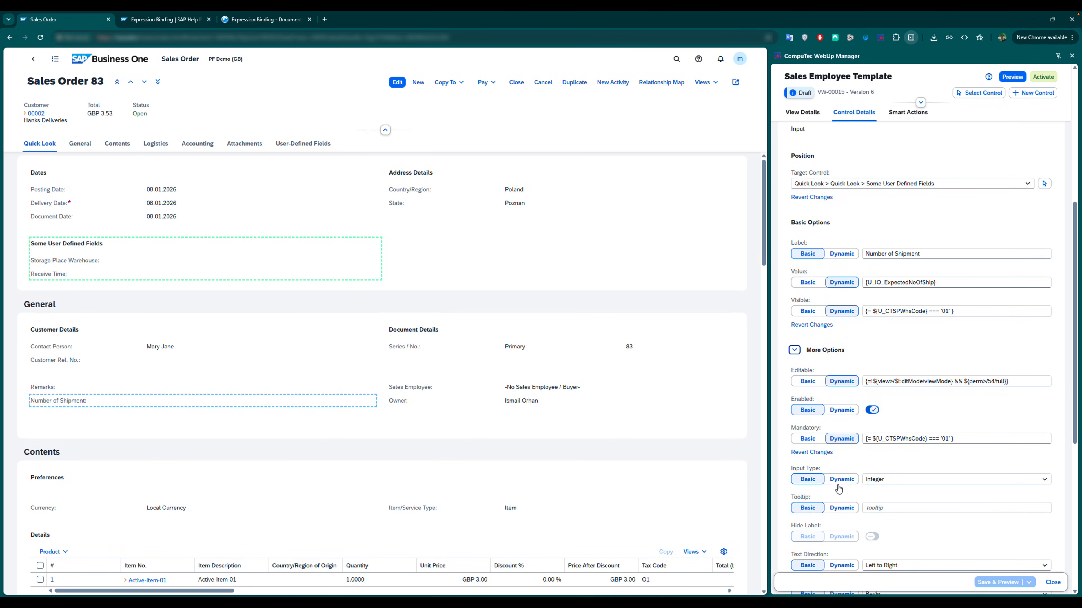
Step: Check the available Input Type options of the Number of Shipment control and switch Input Type to dynamic binding
click(887, 484)
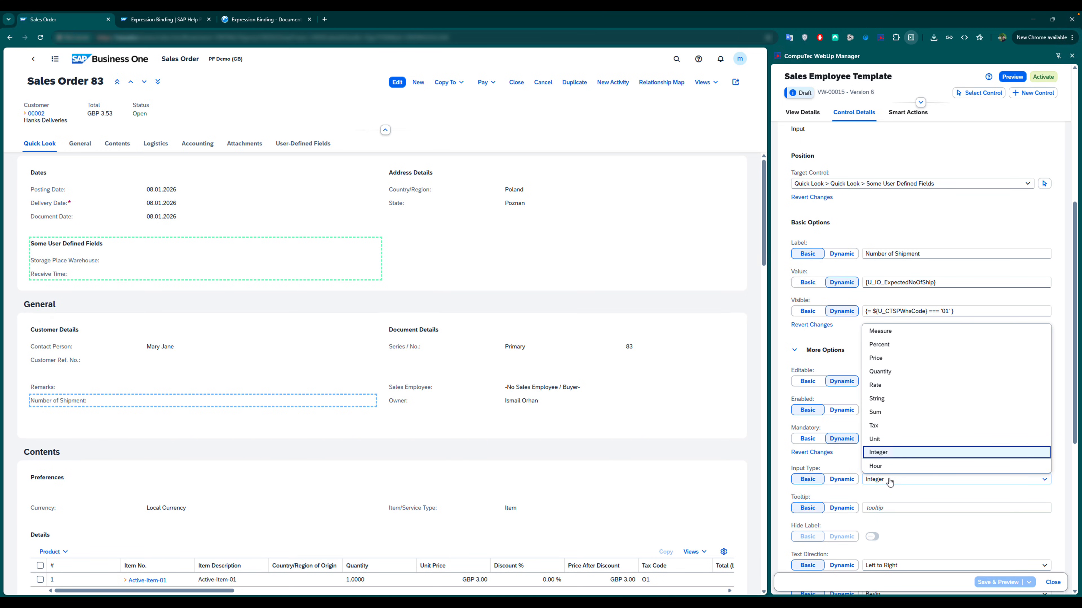
click(878, 487)
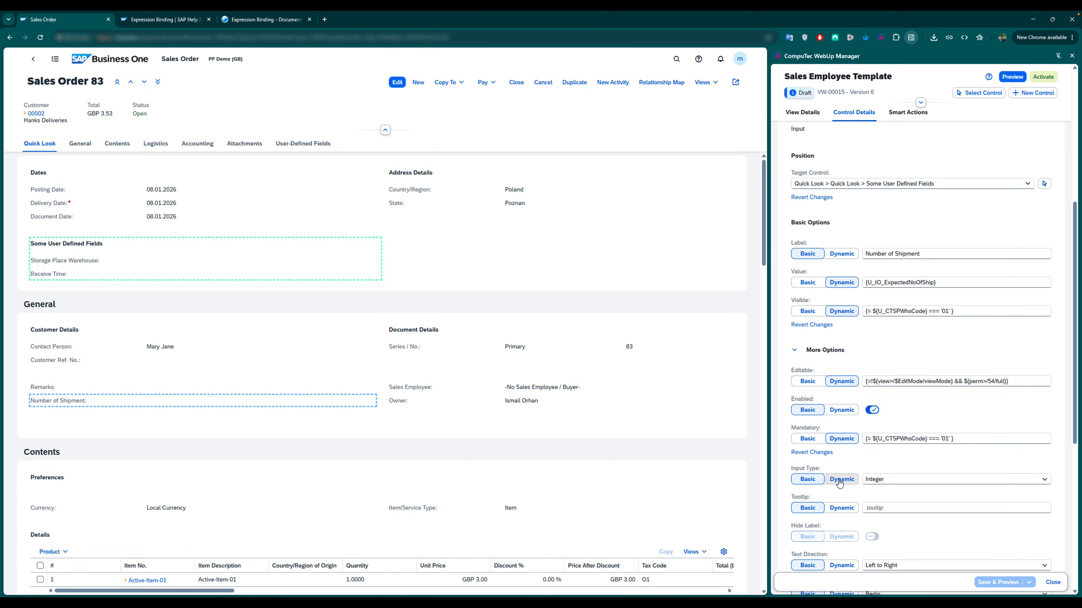
click(839, 480)
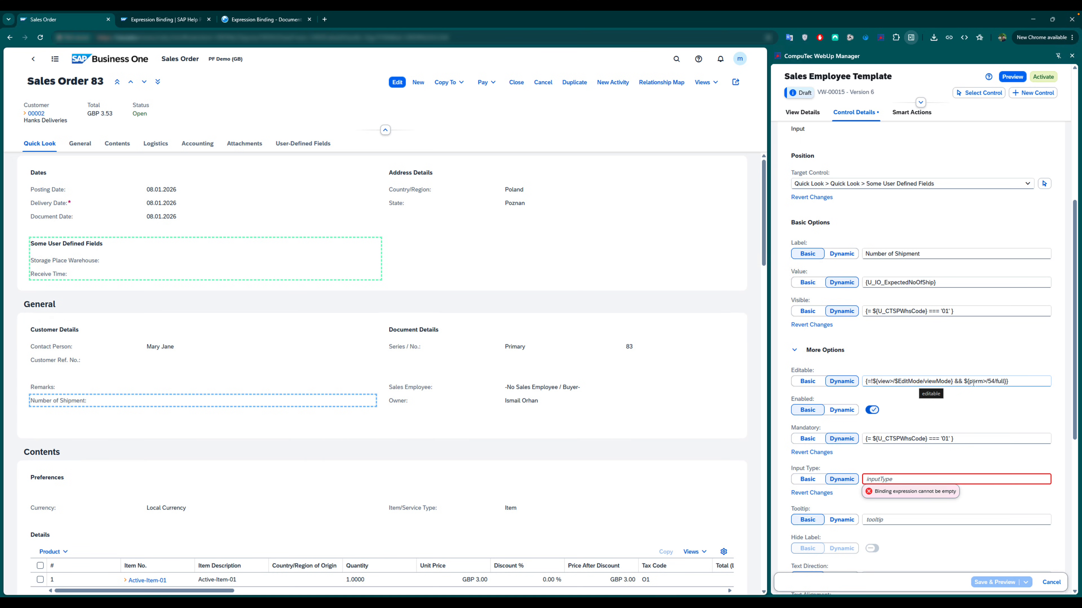
Step: Inspect the permission part of the Editable expression, collapse the additional options and review the control's basic options again
drag(974, 382, 995, 381)
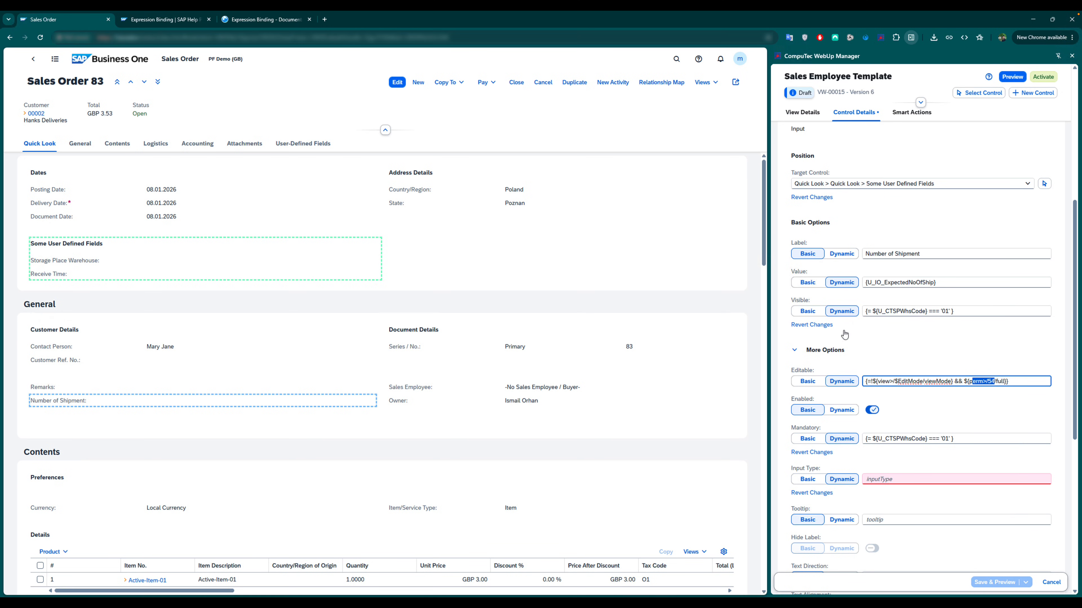
click(996, 408)
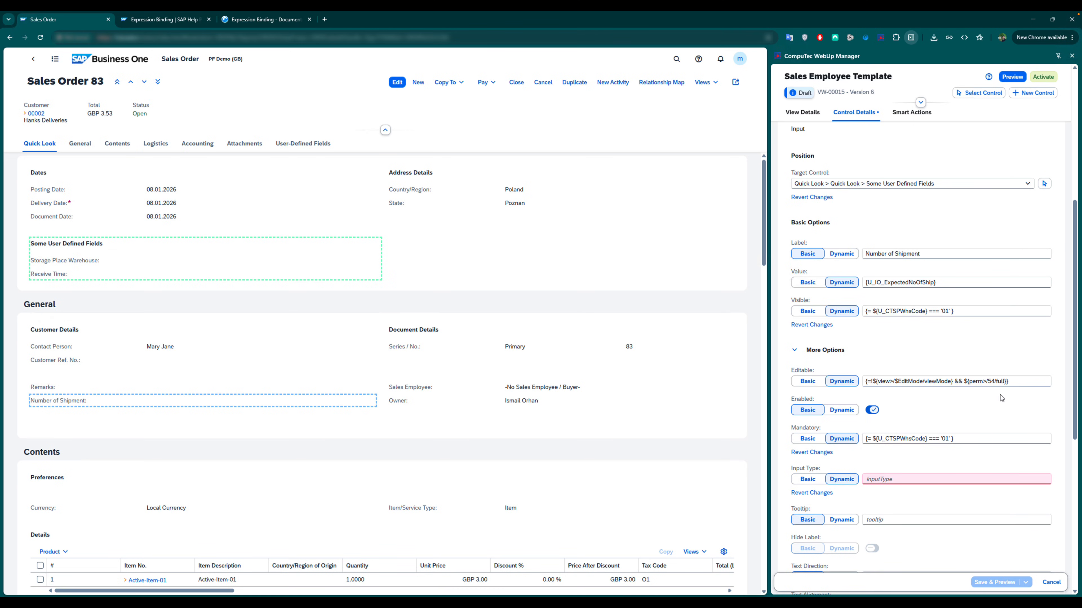
click(794, 350)
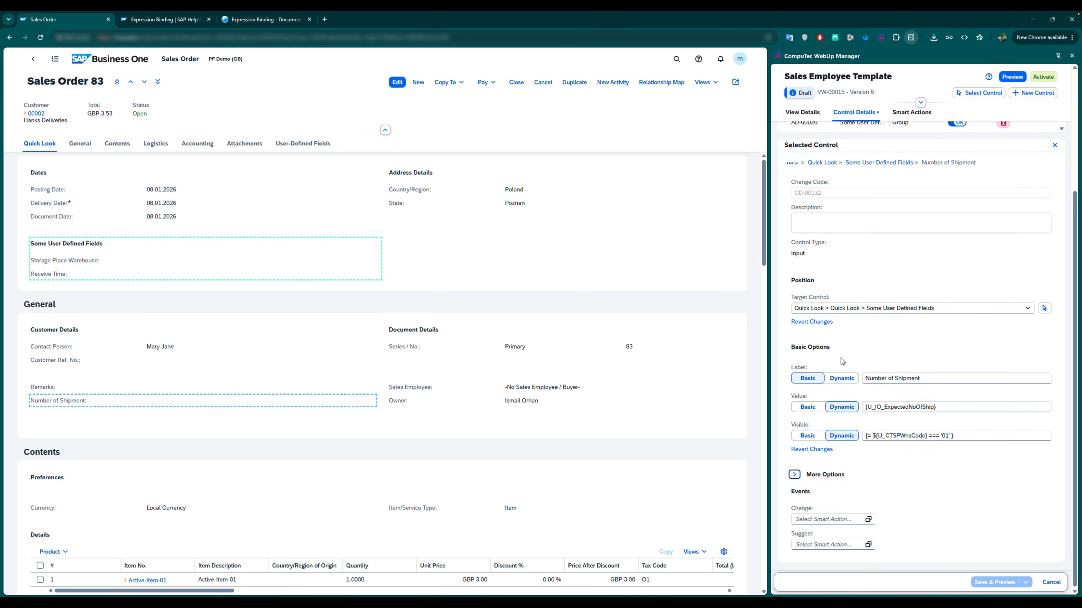
scroll(842, 255, up, 5)
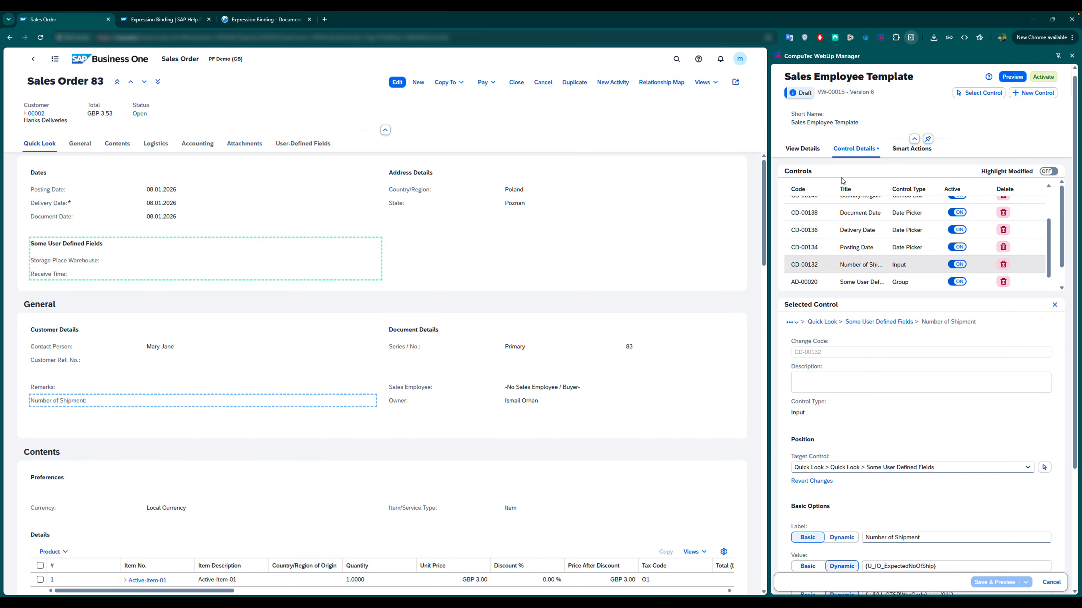
scroll(833, 424, down, 3)
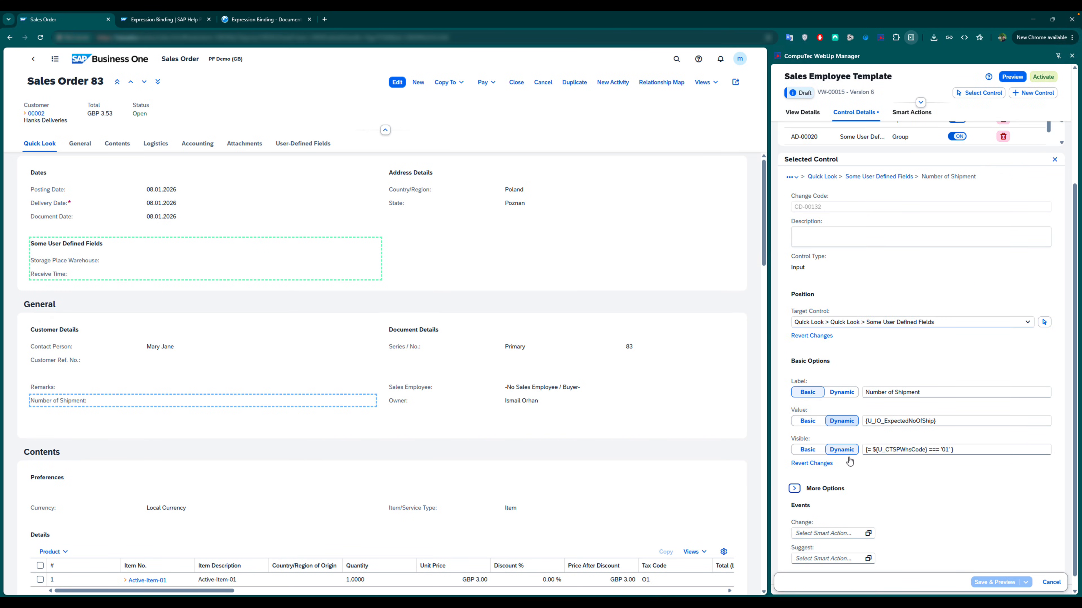
scroll(870, 439, up, 2)
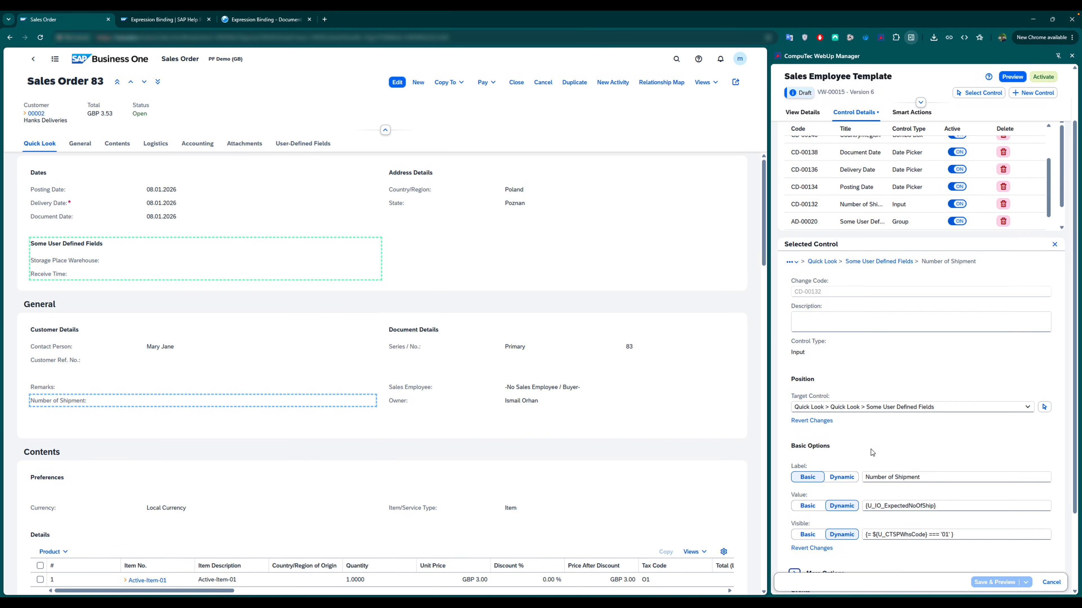
scroll(871, 448, up, 1)
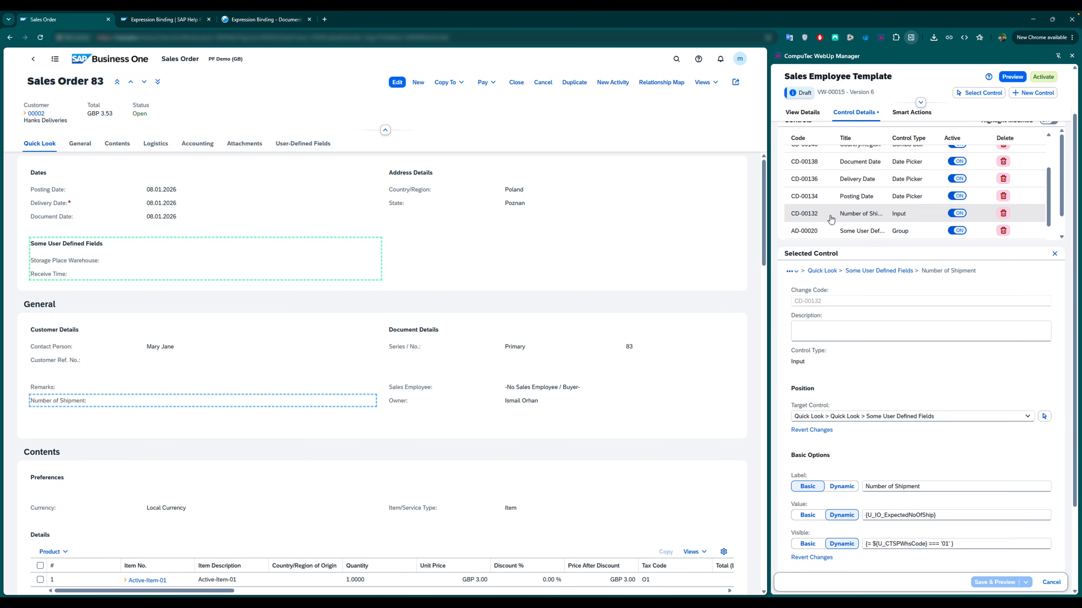
scroll(903, 302, up, 3)
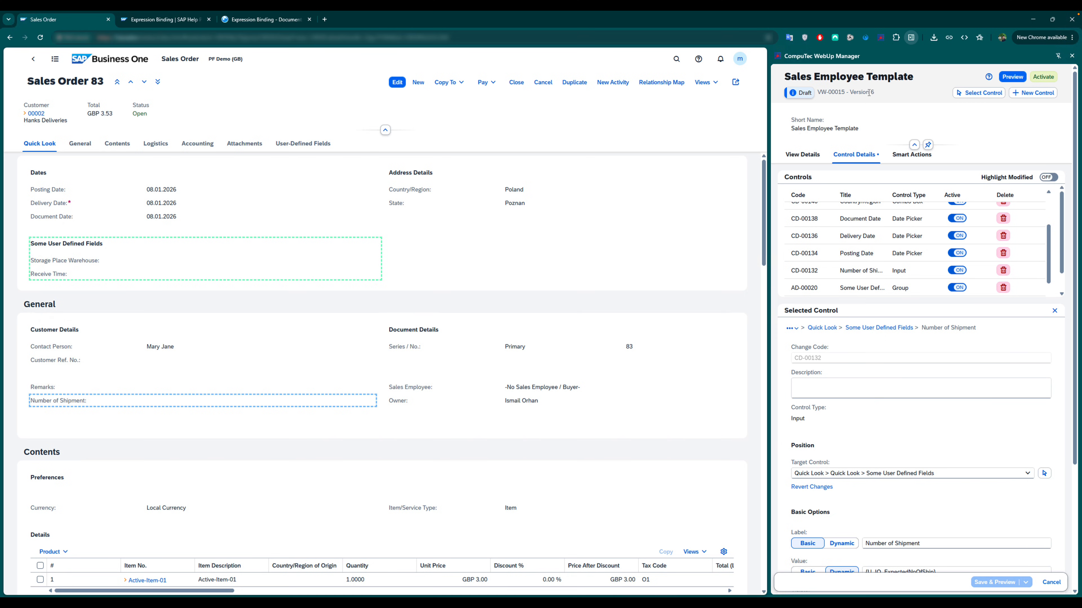
Step: Preview the draft view on the sales order and reselect the Number of Shipment control, discarding its unsaved changes
click(1012, 81)
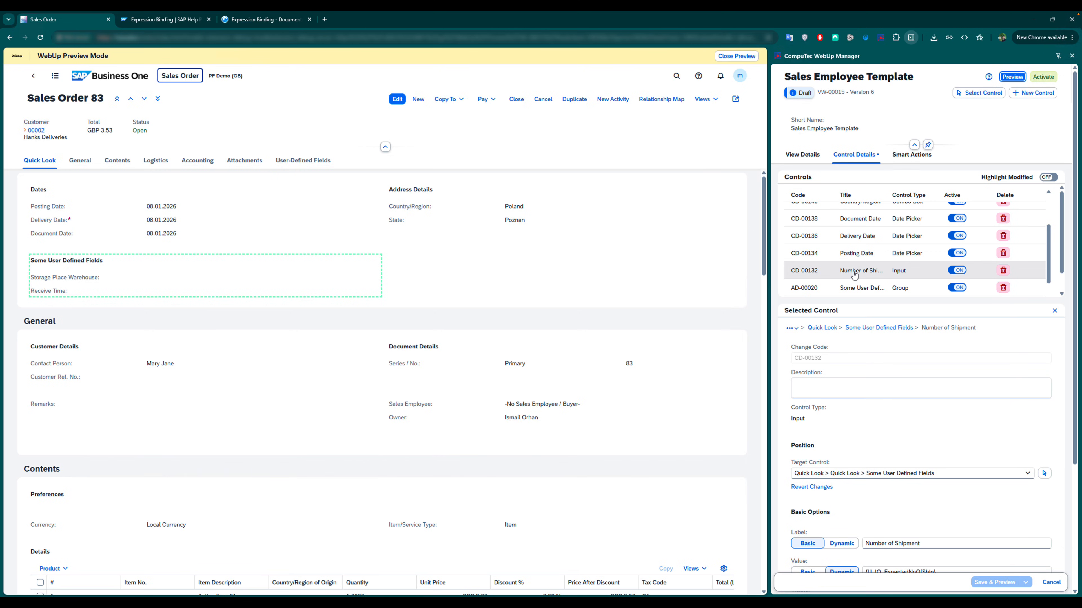
click(866, 275)
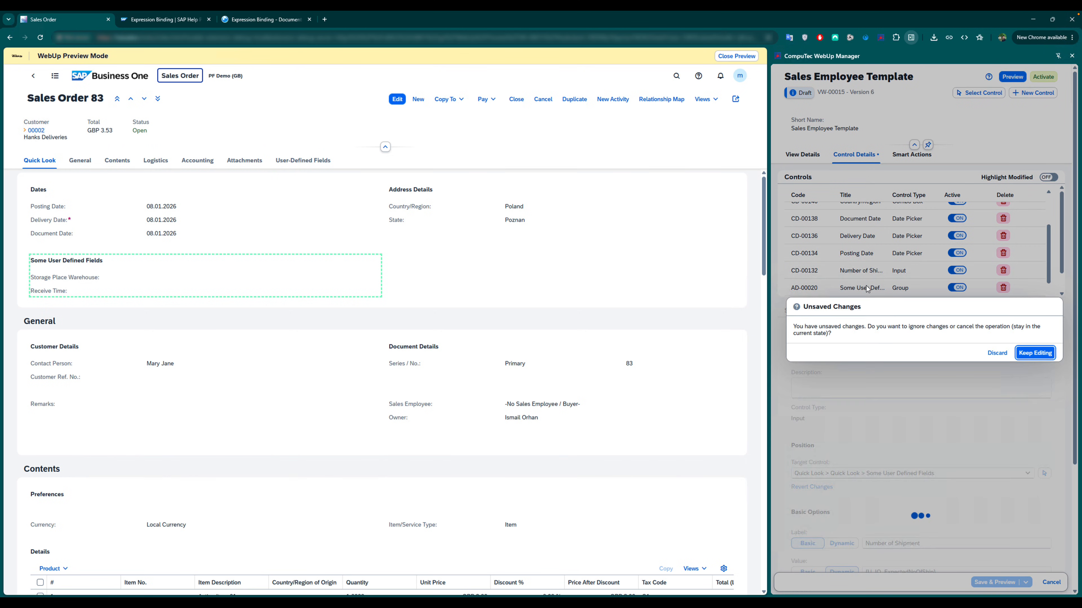
click(997, 357)
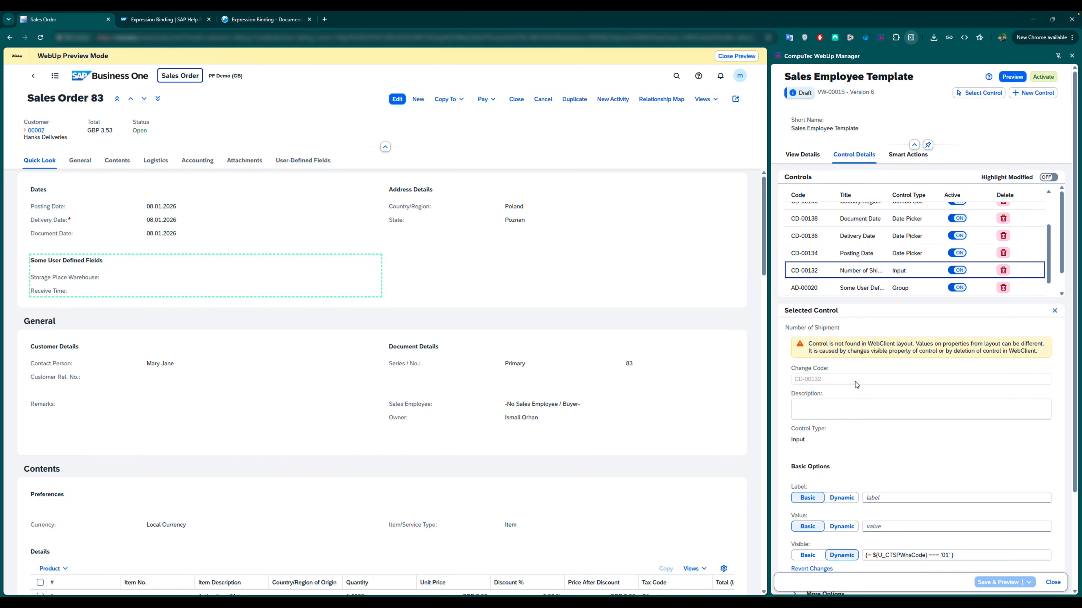
Step: Examine the layout warning and the Visible expression in the Number of Shipment control's details
scroll(861, 394, down, 1)
scroll(864, 408, down, 1)
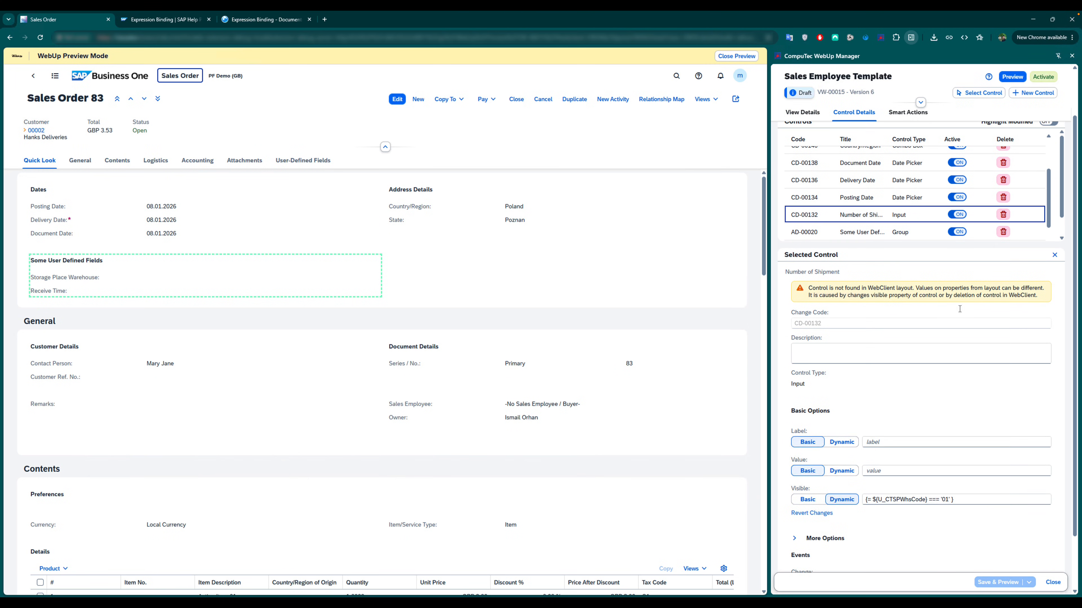
click(1038, 297)
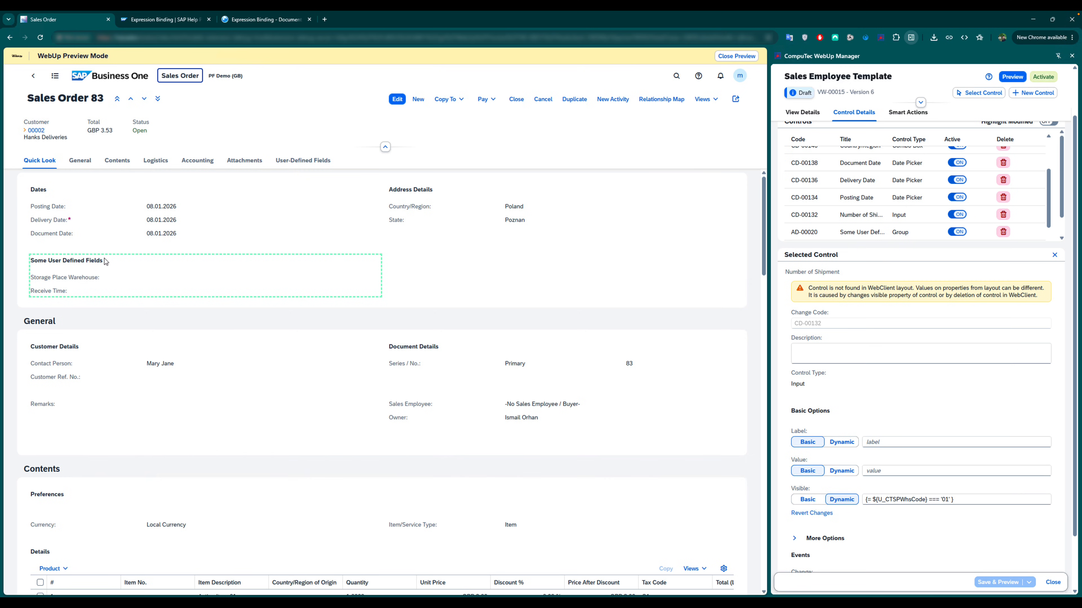
Step: Examine the Number of Shipment control's Visible expression and the Storage Place Warehouse field that it refers to on the sales order
scroll(826, 468, down, 3)
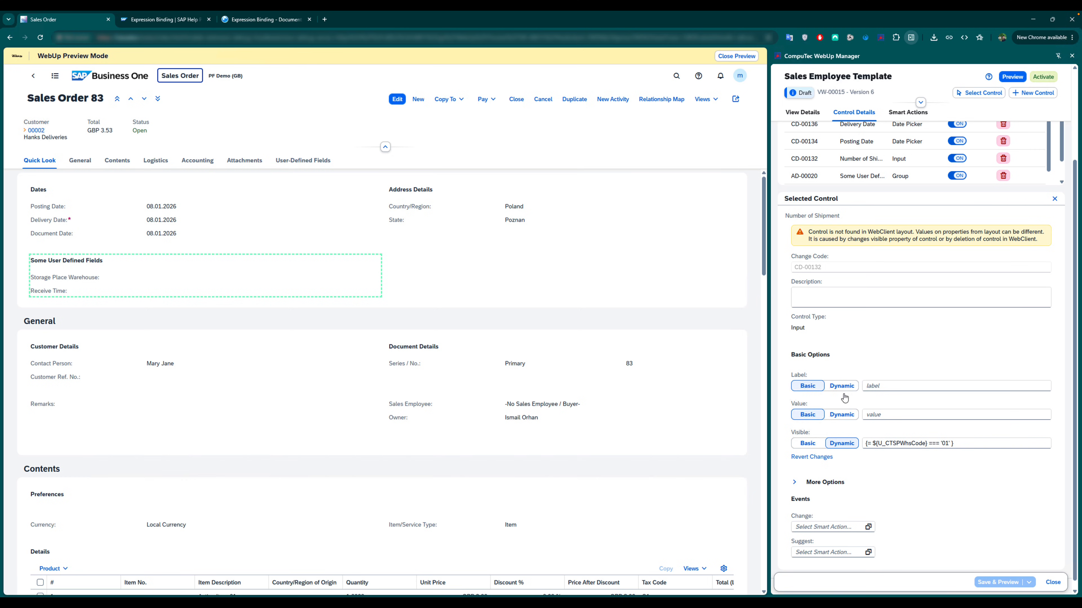
double_click(803, 433)
click(803, 434)
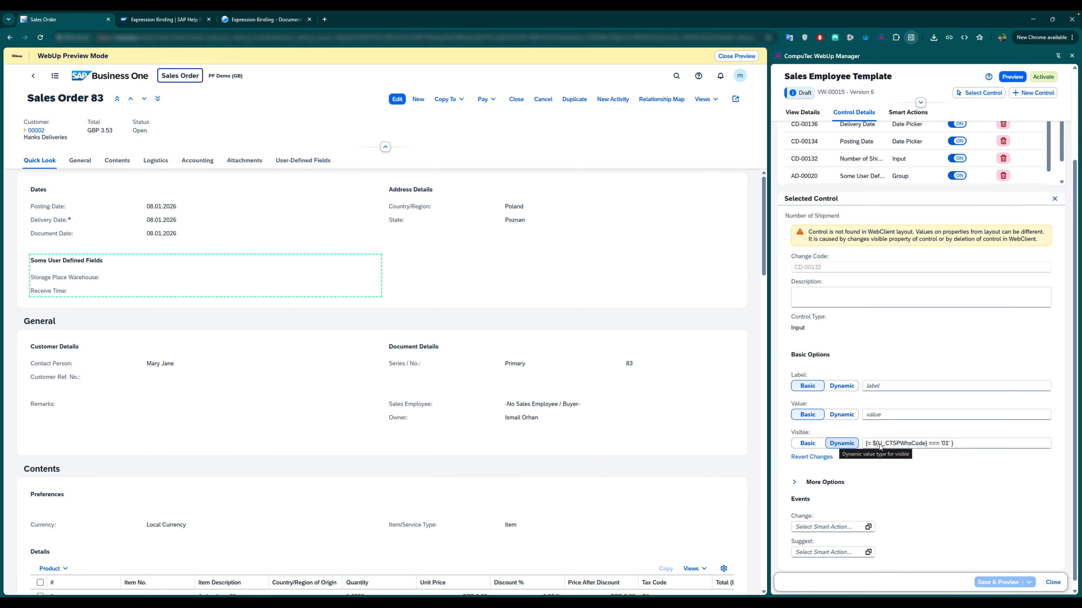
click(960, 444)
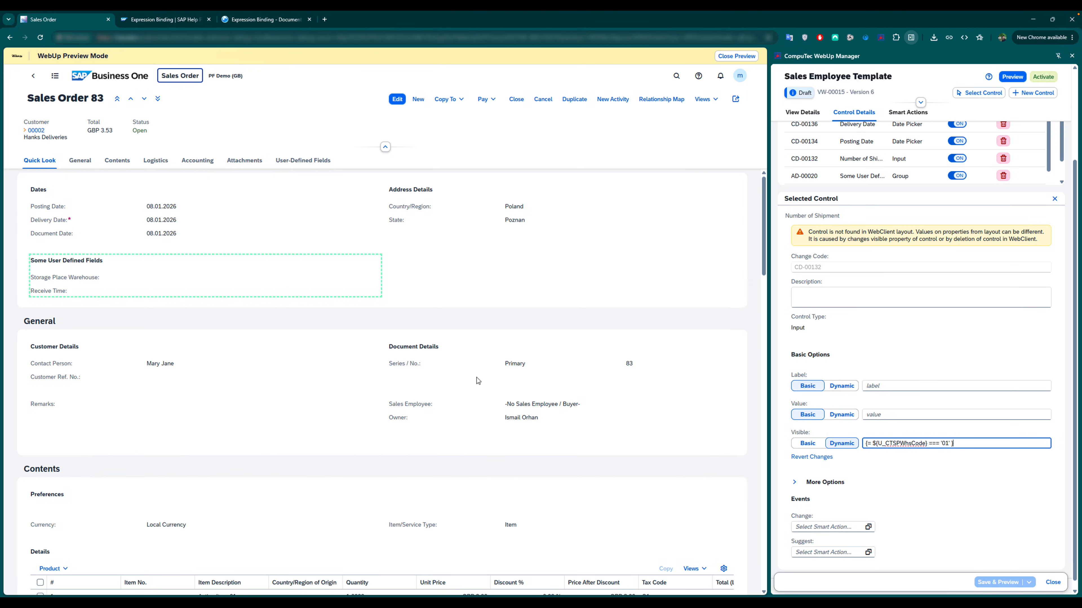
drag(41, 279, 81, 280)
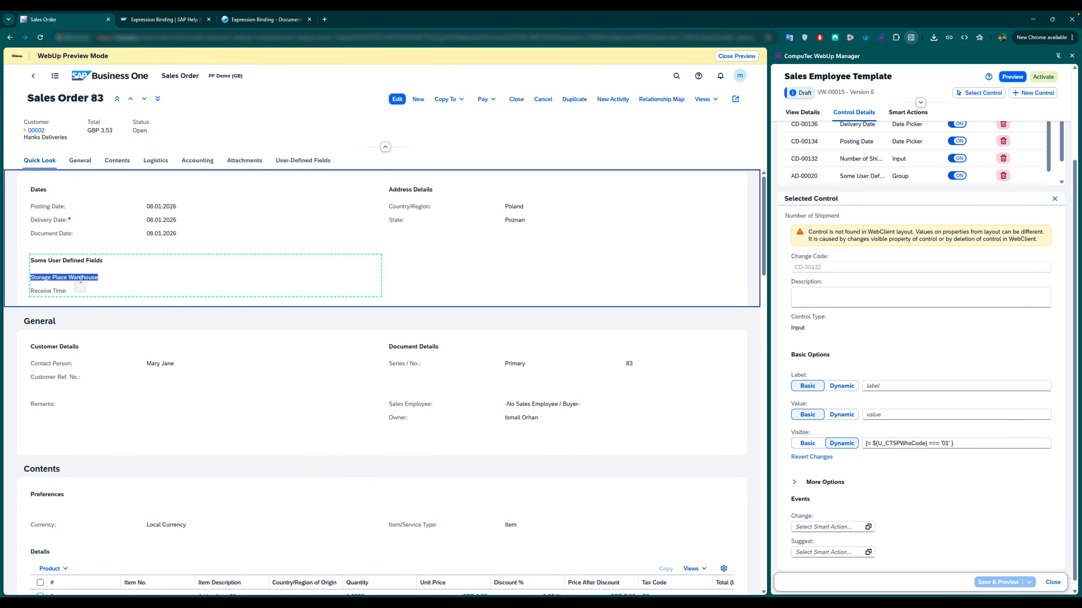
click(937, 454)
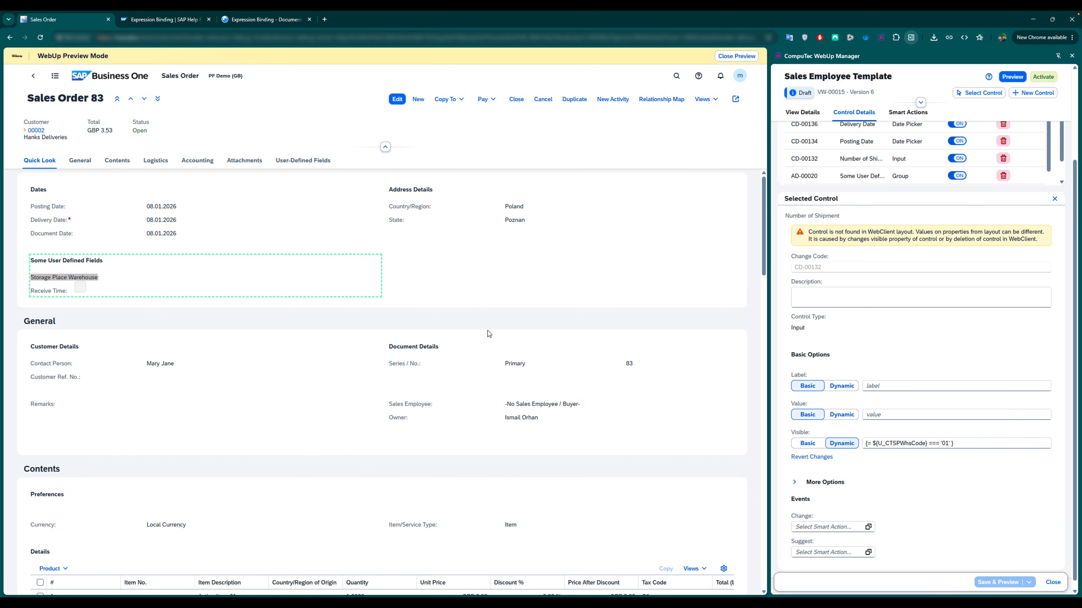
click(948, 445)
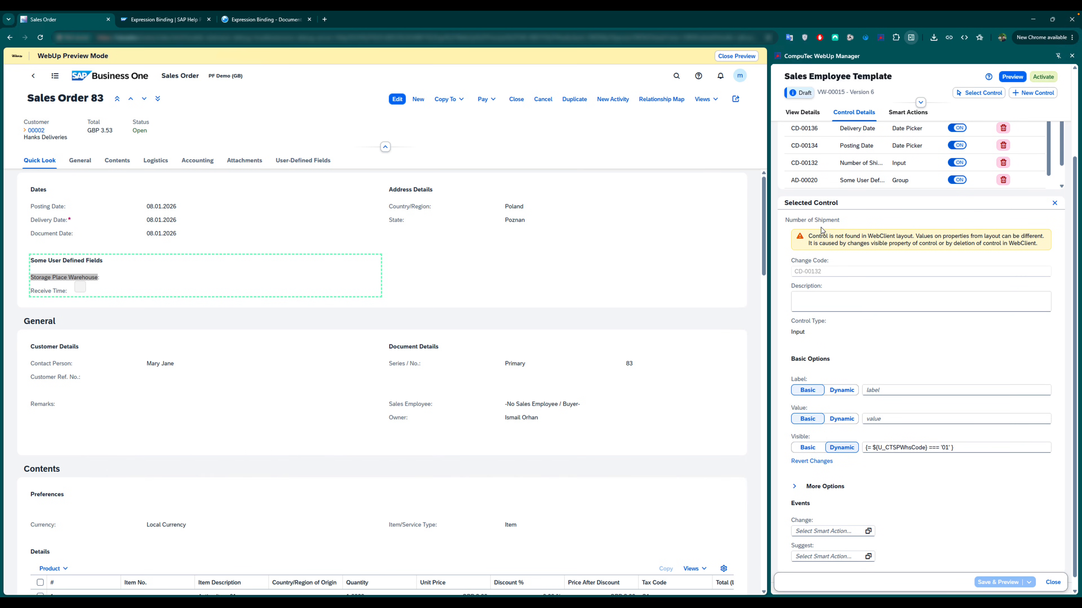
scroll(850, 239, up, 3)
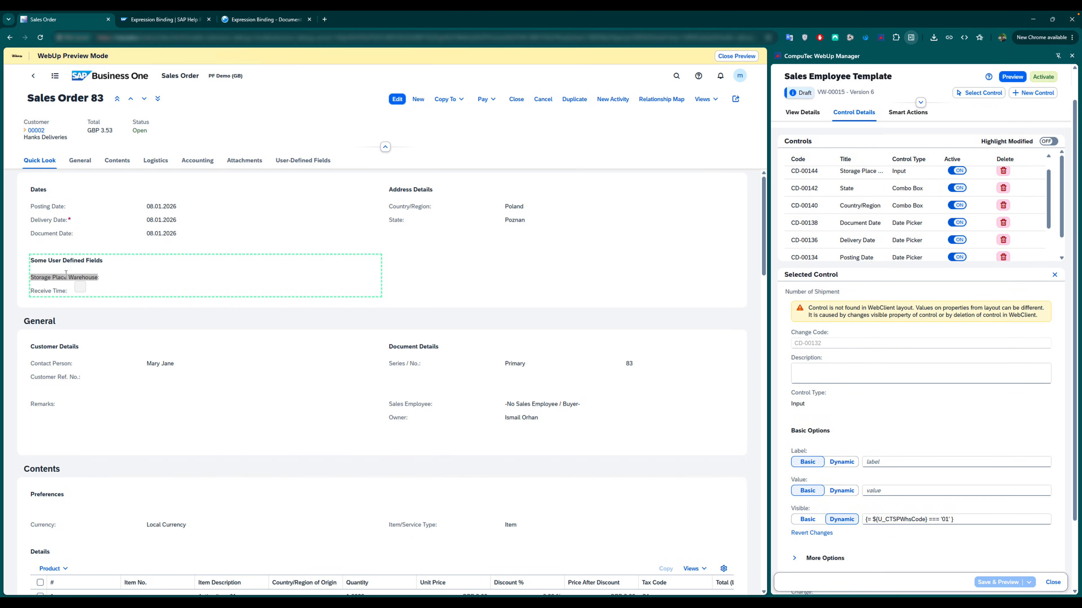
scroll(861, 494, down, 2)
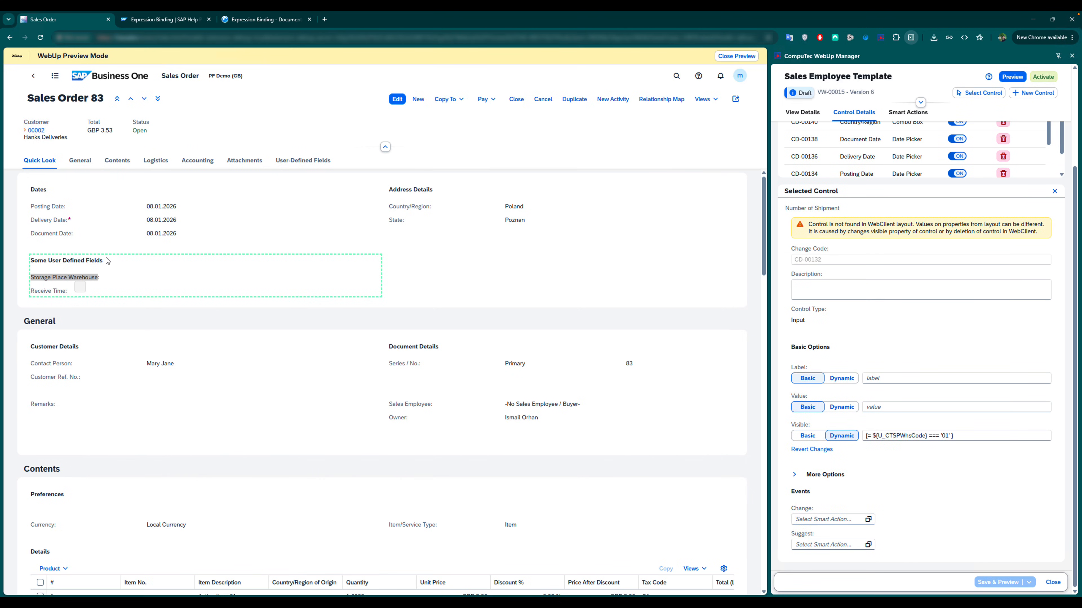
click(164, 287)
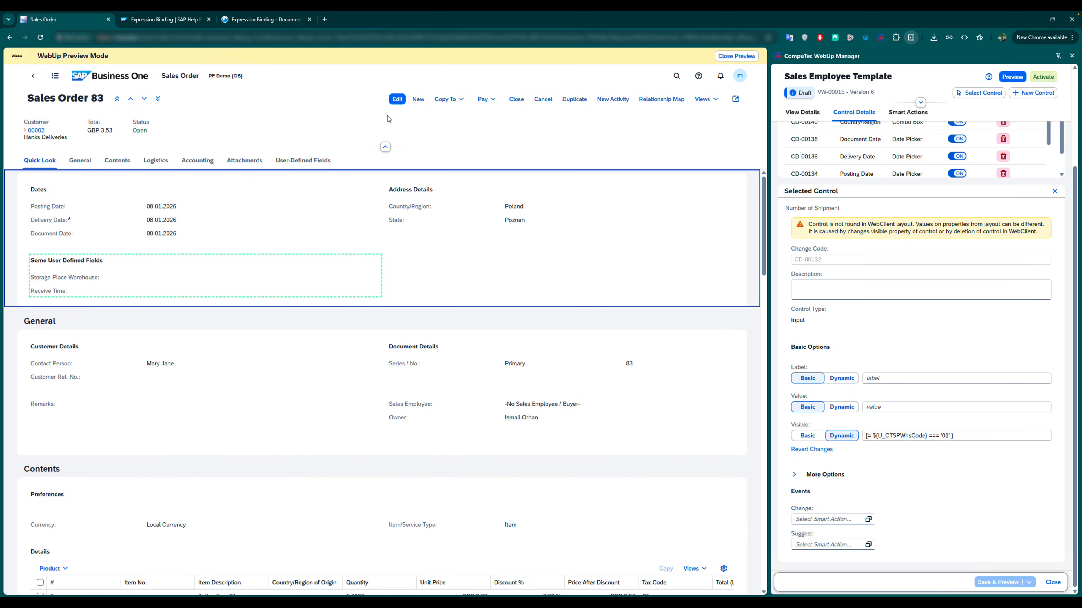
Step: Start editing the sales order and enter 02 as the Storage Place Warehouse
click(397, 99)
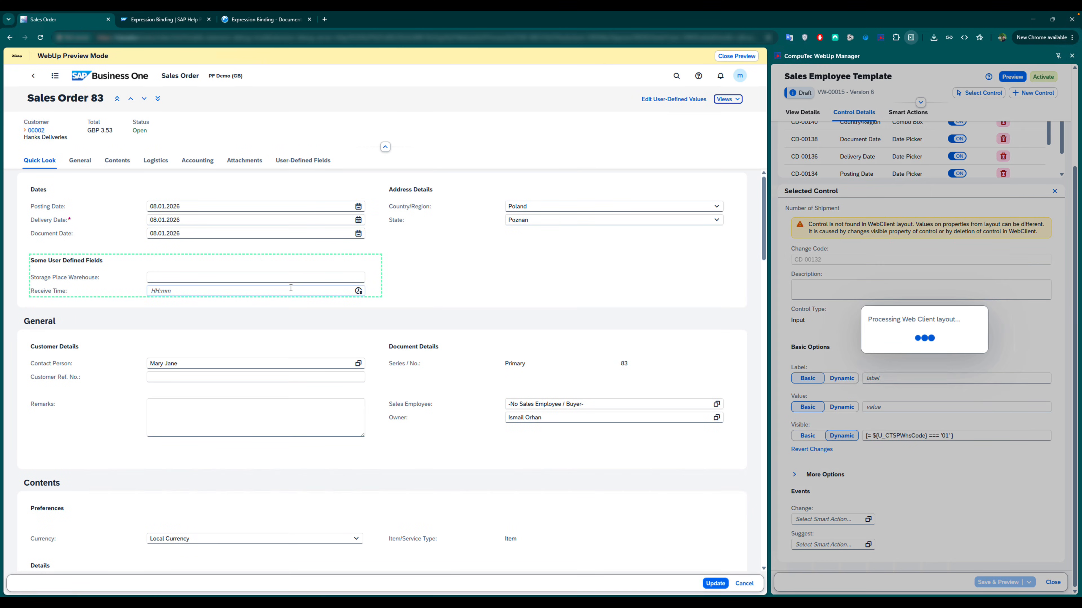
click(258, 278)
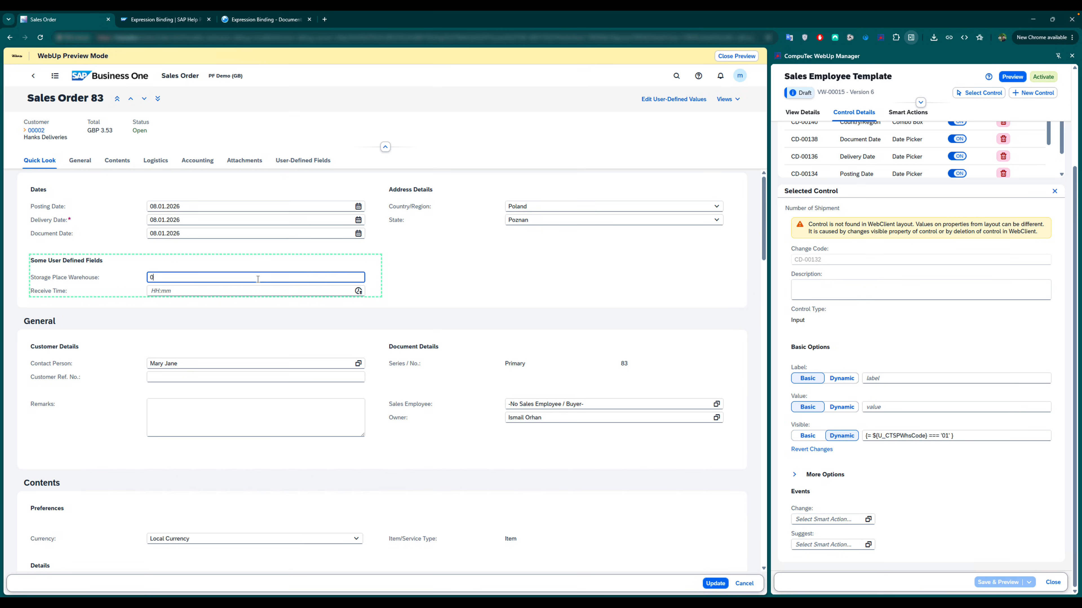
key(Tab)
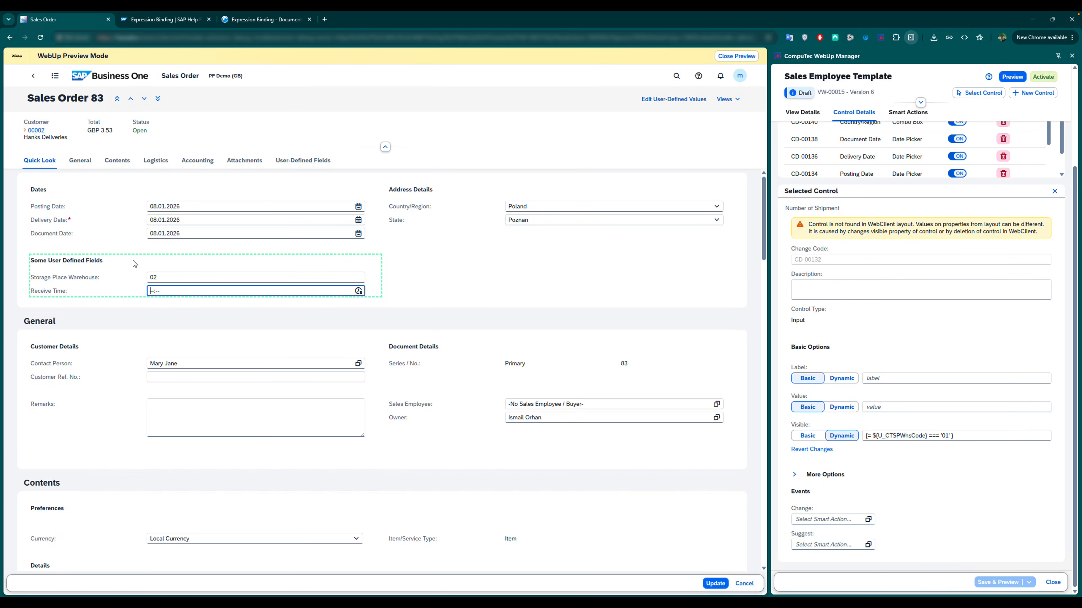
Step: Change the Storage Place Warehouse to 01 and check the Number of Shipment field below Receive Time
click(174, 279)
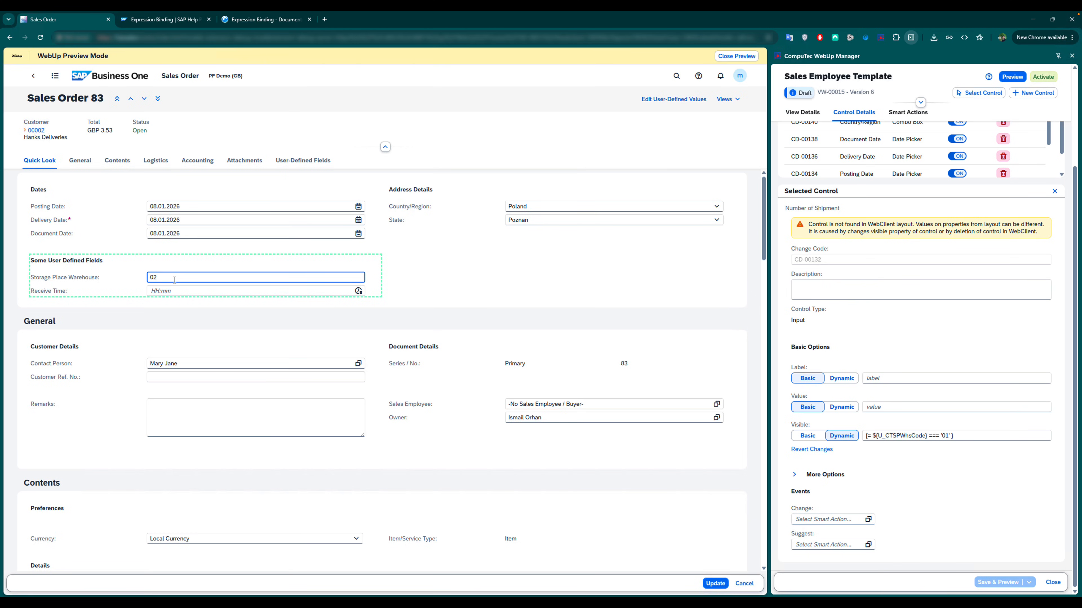
key(Tab)
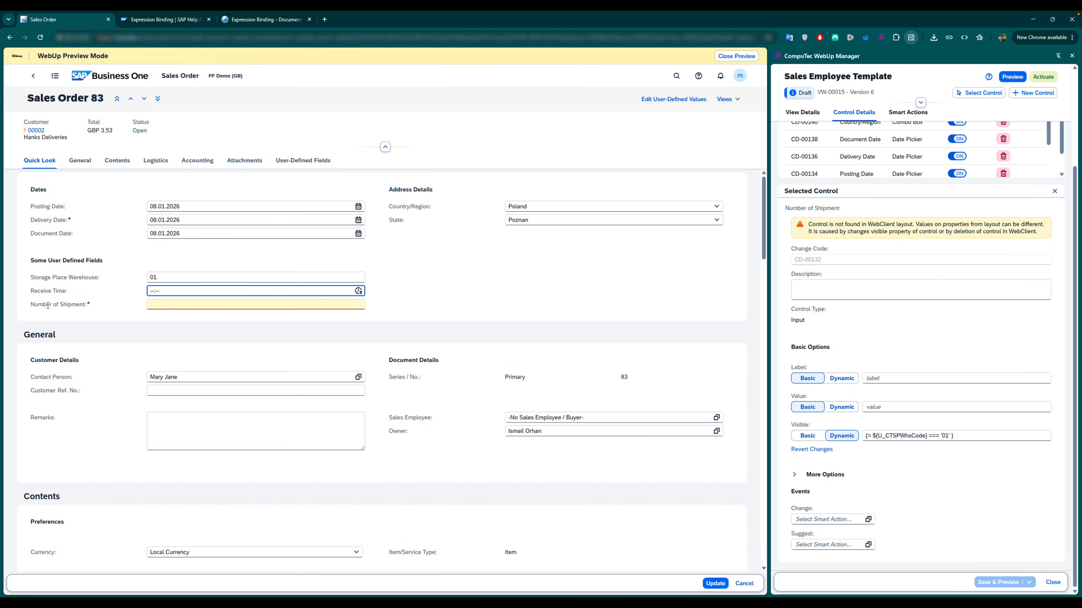
click(85, 306)
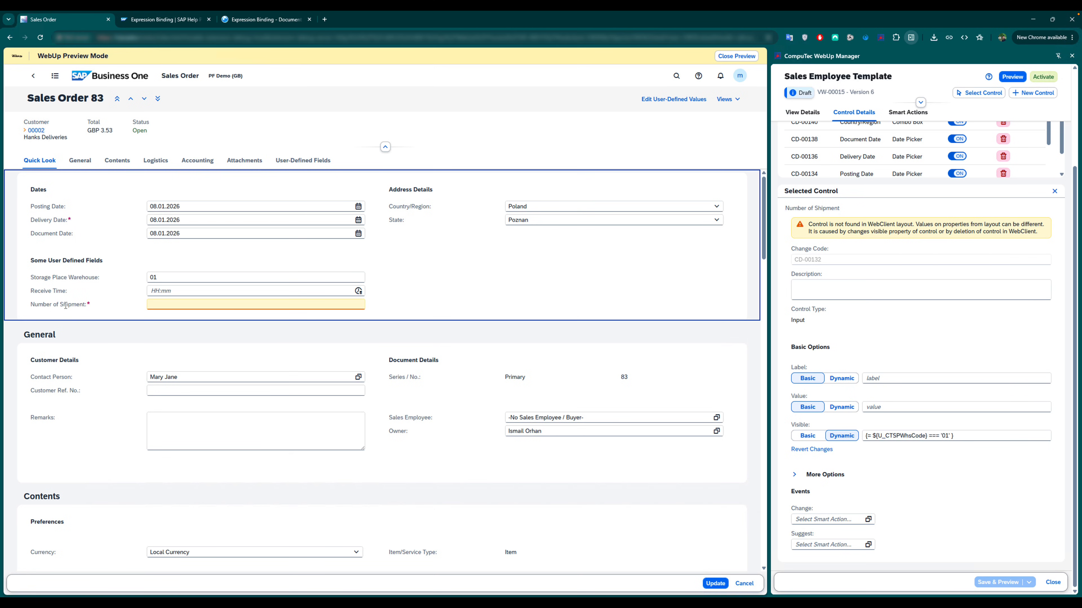
Step: Expand the Number of Shipment control's additional options and examine the Mandatory and Value State expressions
click(794, 475)
scroll(808, 469, down, 3)
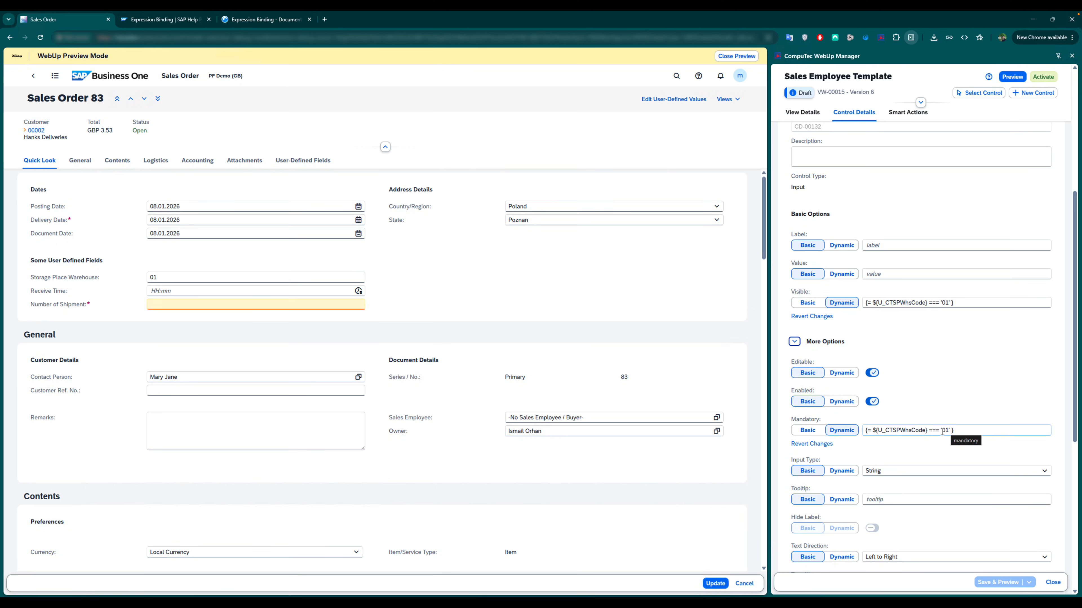
scroll(872, 452, down, 1)
scroll(872, 453, down, 3)
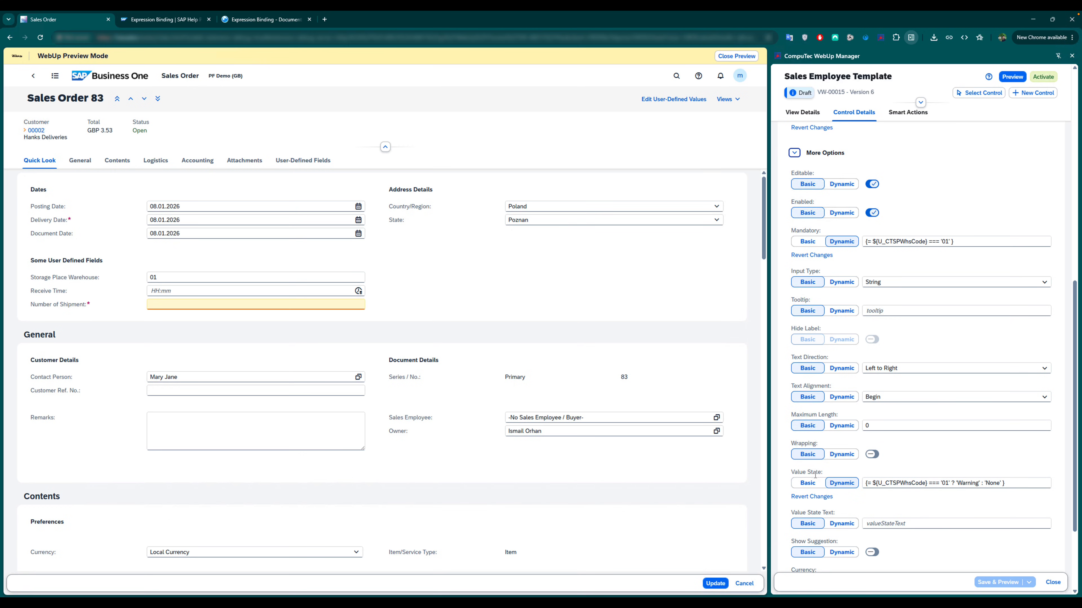
Step: Check the fixed choices available for the control's Value State and return the property to its dynamic expression
click(807, 482)
click(894, 487)
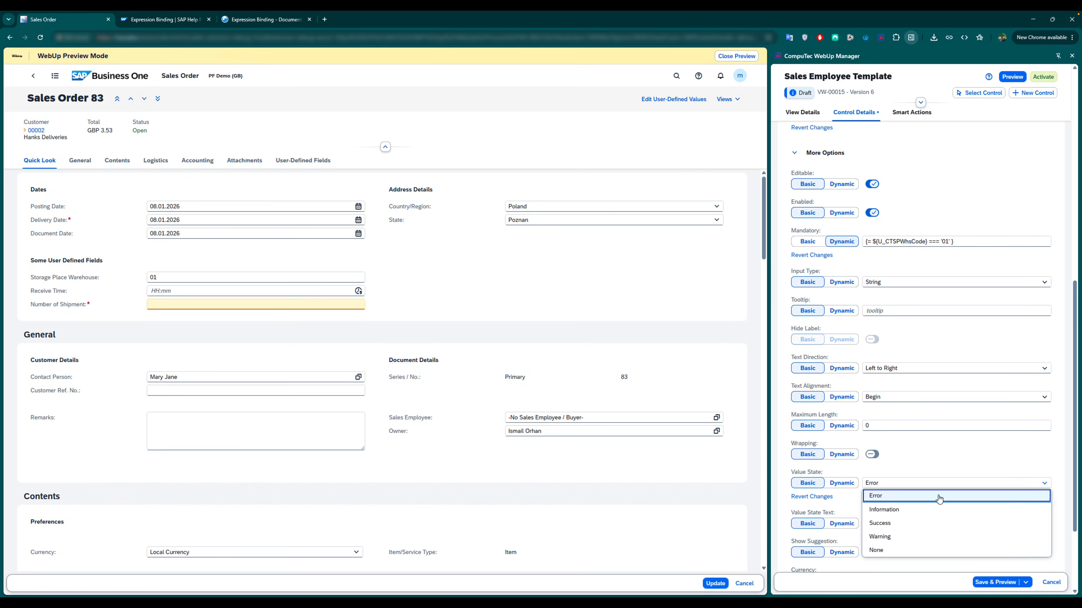
click(939, 483)
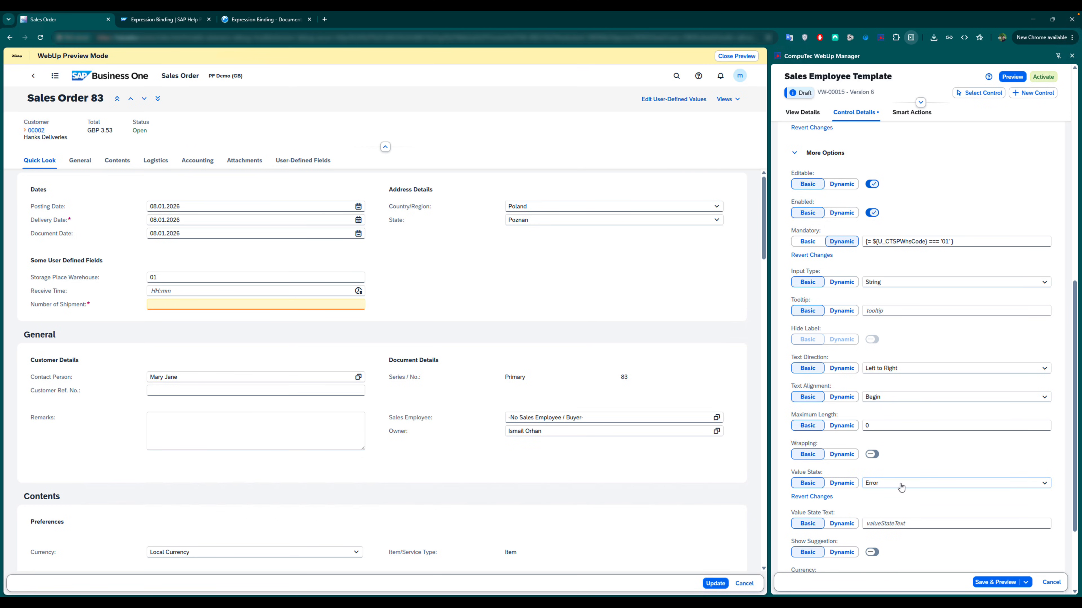
click(841, 483)
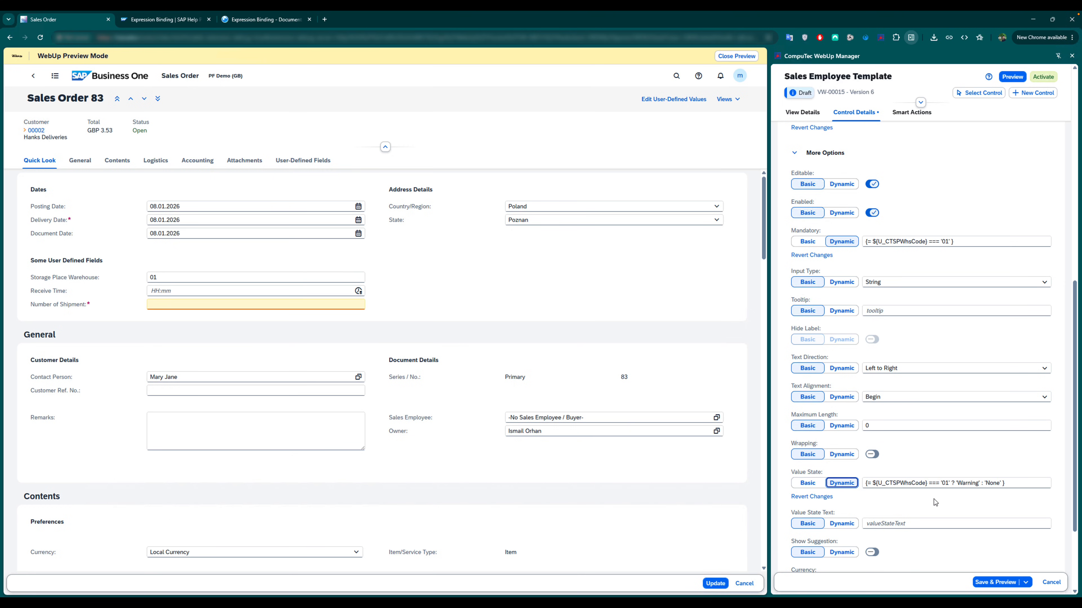